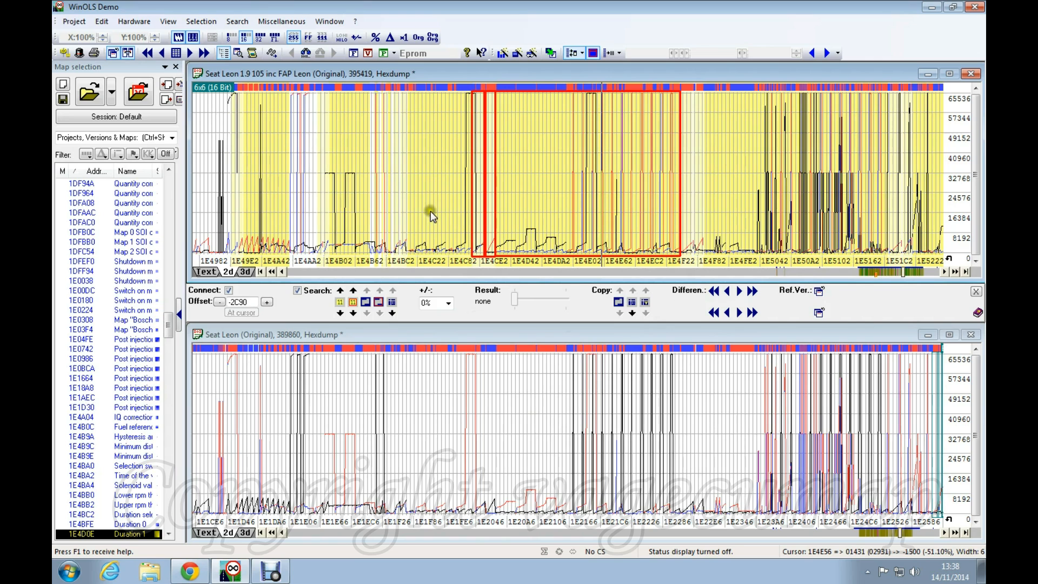
# Examine the maps between IQ correction and Duration 1 in the Seat Leon 1.9 105 (395419) hexdump.
pyautogui.click(275, 174)
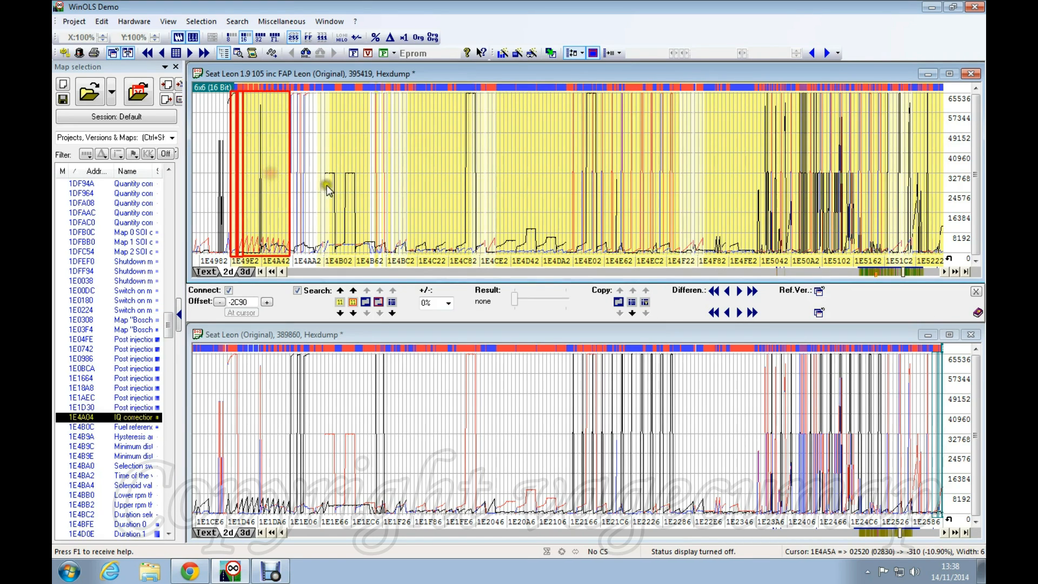
pyautogui.click(351, 192)
pyautogui.click(424, 196)
pyautogui.click(550, 186)
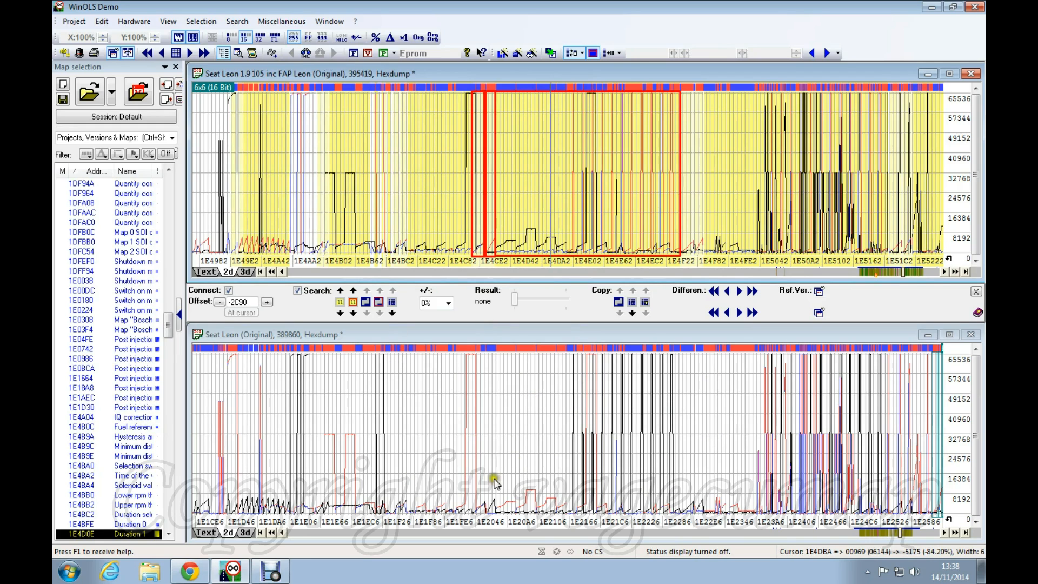
# Disconnect the two hexdump windows and shift the Seat Leon 389860 hexdump back to an offset of -2DE4.
pyautogui.click(229, 290)
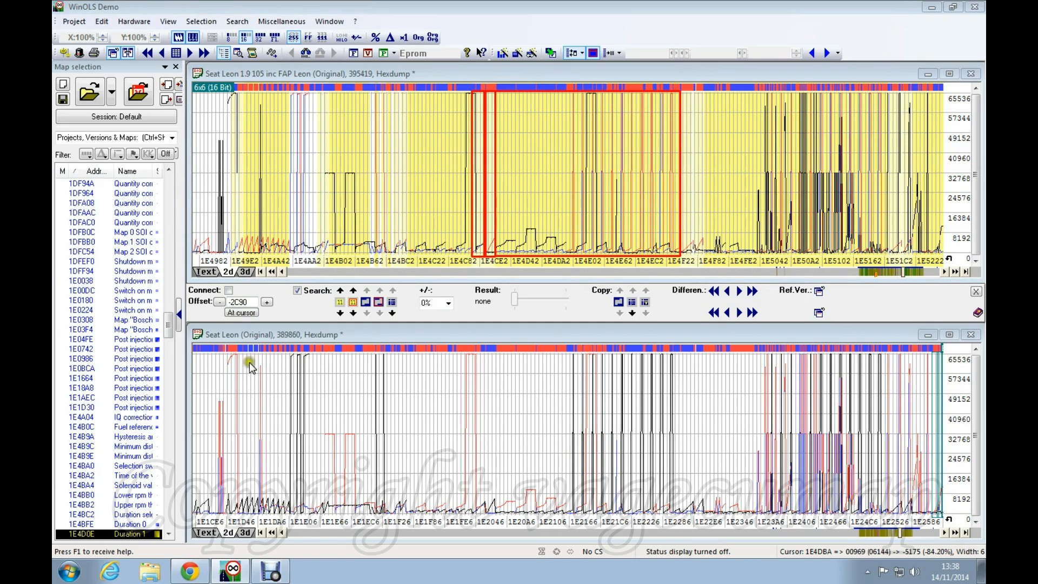
pyautogui.click(542, 441)
pyautogui.press('Left')
pyautogui.press('Left')
pyautogui.press('Left')
pyautogui.press('Left')
pyautogui.press('Left')
pyautogui.press('Left')
pyautogui.press('Left')
pyautogui.press('Left')
pyautogui.press('Left')
pyautogui.press('Left')
pyautogui.press('Left')
pyautogui.press('Left')
pyautogui.press('Left')
pyautogui.press('Left')
pyautogui.press('Left')
pyautogui.press('Left')
pyautogui.press('Left')
pyautogui.press('Left')
pyautogui.press('Left')
pyautogui.press('Left')
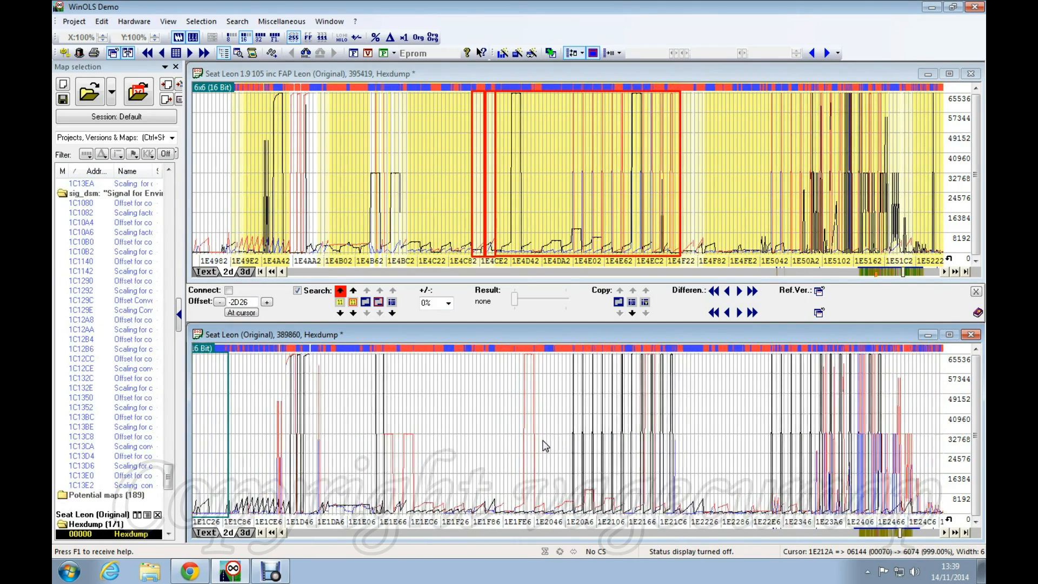
pyautogui.press('Left')
pyautogui.press('Left')
pyautogui.press('Left')
pyautogui.press('Left')
pyautogui.press('Left')
pyautogui.press('Left')
pyautogui.press('Left')
pyautogui.press('Left')
pyautogui.press('Left')
pyautogui.press('Left')
pyautogui.press('Left')
pyautogui.press('Left')
pyautogui.press('Left')
pyautogui.press('Left')
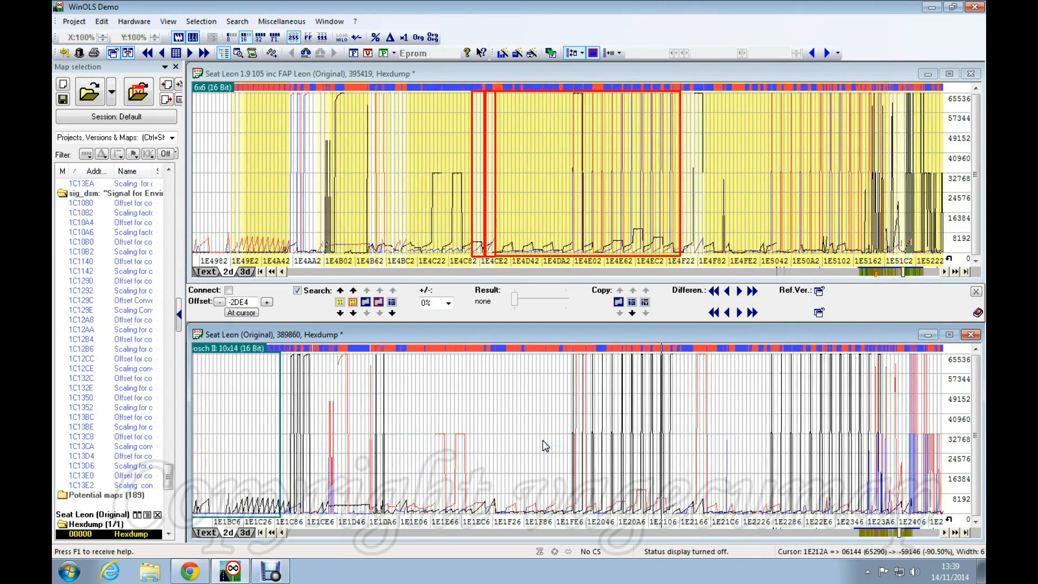
# Search forward through the 389860 hexdump up to offset -28A8 for curves matching the 395419 maps.
pyautogui.press('Right')
pyautogui.press('Right')
pyautogui.press('Right')
pyautogui.press('Right')
pyautogui.press('Right')
pyautogui.press('Right')
pyautogui.press('Right')
pyautogui.press('Right')
pyautogui.press('Right')
pyautogui.press('Right')
pyautogui.press('Right')
pyautogui.press('Right')
pyautogui.press('Right')
pyautogui.press('Right')
pyautogui.press('Right')
pyautogui.press('Right')
pyautogui.press('Right')
pyautogui.press('Right')
pyautogui.press('Right')
pyautogui.press('Right')
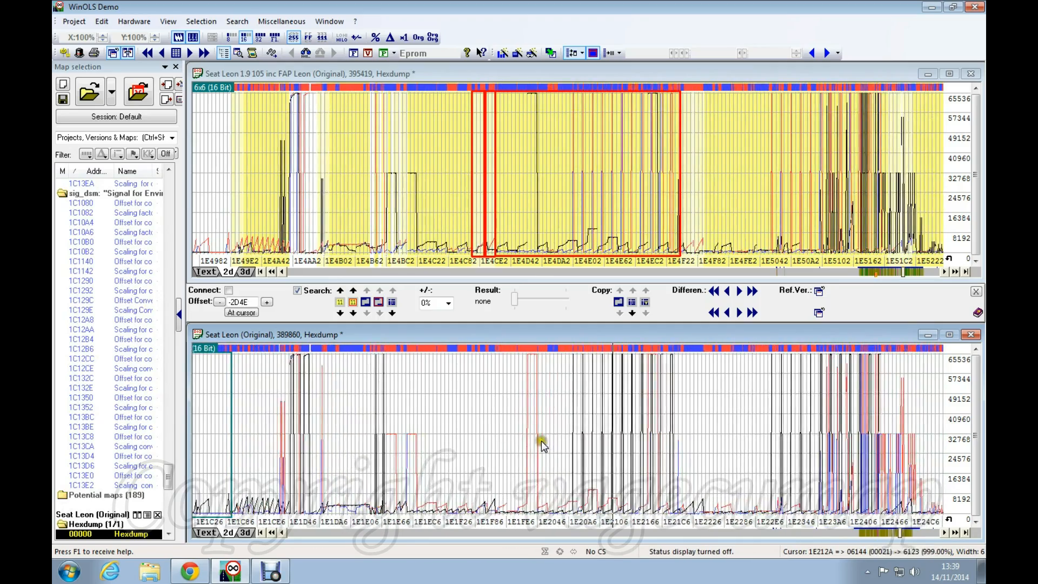
pyautogui.press('Right')
pyautogui.press('Right')
pyautogui.press('Right')
pyautogui.press('Right')
pyautogui.press('Right')
pyautogui.press('Right')
pyautogui.press('Right')
pyautogui.press('Right')
pyautogui.press('Right')
pyautogui.press('Right')
pyautogui.press('Right')
pyautogui.press('Right')
pyautogui.press('Right')
pyautogui.press('Right')
pyautogui.press('Right')
pyautogui.press('Right')
pyautogui.press('Right')
pyautogui.press('Right')
pyautogui.press('Right')
pyautogui.press('Right')
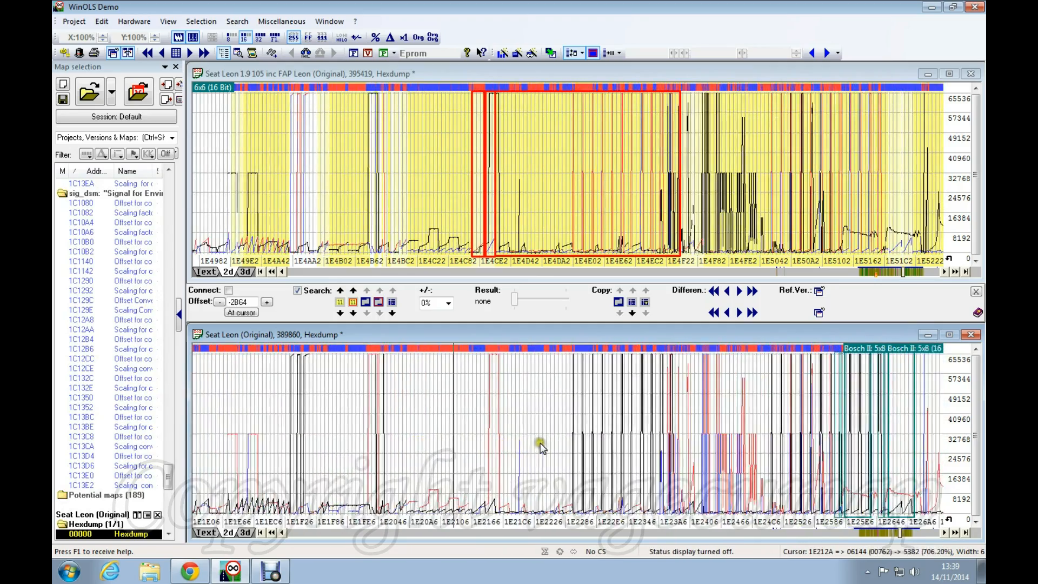
pyautogui.press('Right')
pyautogui.press('Right')
pyautogui.press('Right')
pyautogui.press('Right')
pyautogui.press('Right')
pyautogui.press('Right')
pyautogui.press('Right')
pyautogui.press('Right')
pyautogui.press('Right')
pyautogui.press('Right')
pyautogui.press('Right')
pyautogui.press('Right')
pyautogui.press('Right')
pyautogui.press('Right')
pyautogui.press('Right')
pyautogui.press('Right')
pyautogui.press('Right')
pyautogui.press('Right')
pyautogui.press('Right')
pyautogui.press('Right')
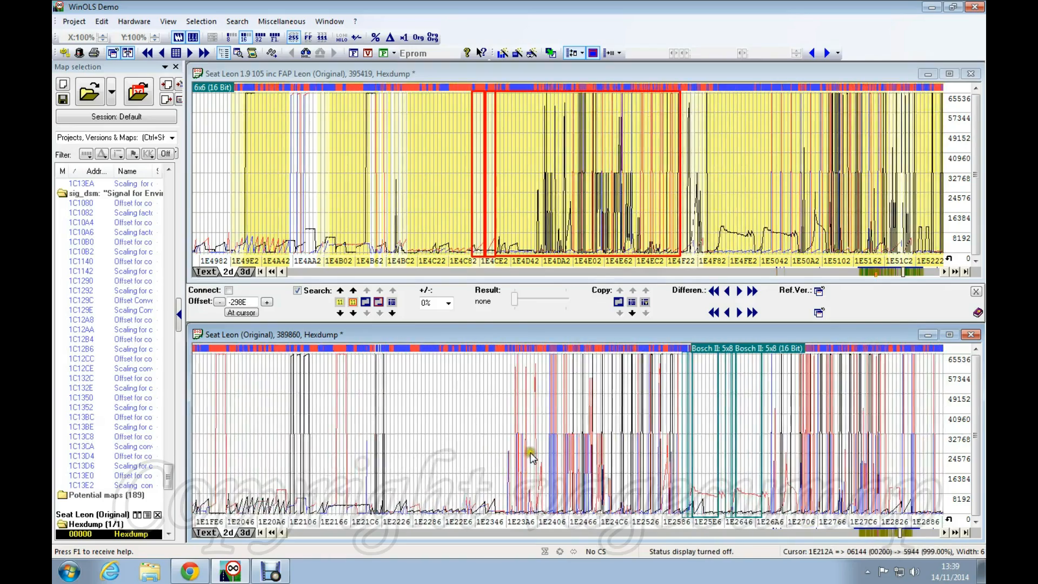
pyautogui.press('Right')
pyautogui.press('Right')
pyautogui.press('Right')
pyautogui.press('Right')
pyautogui.press('Right')
pyautogui.press('Right')
pyautogui.press('Right')
pyautogui.press('Right')
pyautogui.press('Right')
pyautogui.press('Right')
pyautogui.press('Right')
pyautogui.press('Right')
pyautogui.press('Right')
pyautogui.press('Right')
pyautogui.press('Right')
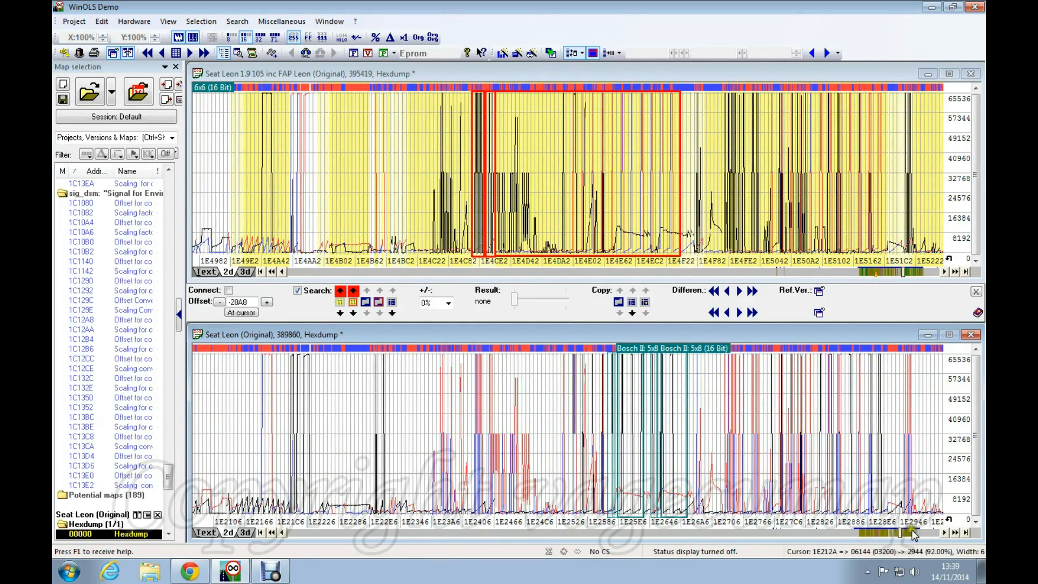
# Jump further ahead in the 389860 hexdump and check the curves up to offset -1E54 for a match.
pyautogui.click(932, 534)
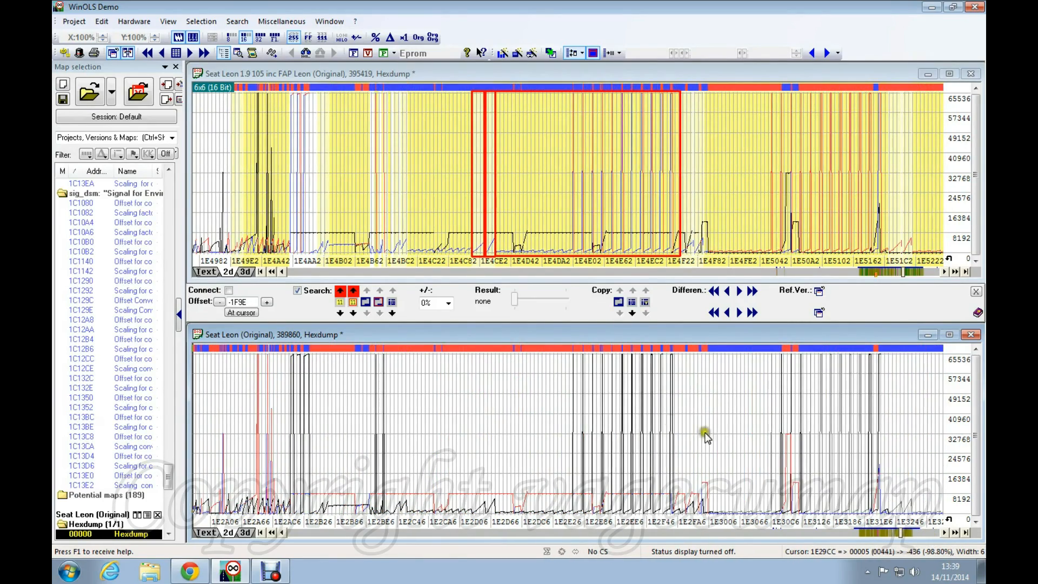
pyautogui.press('Right')
pyautogui.press('Right')
pyautogui.press('Right')
pyautogui.press('Right')
pyautogui.press('Right')
pyautogui.press('Right')
pyautogui.press('Right')
pyautogui.press('Right')
pyautogui.press('Right')
pyautogui.press('Right')
pyautogui.press('Right')
pyautogui.press('Right')
pyautogui.press('Right')
pyautogui.press('Right')
pyautogui.press('Right')
pyautogui.press('Right')
pyautogui.press('Right')
pyautogui.press('Right')
pyautogui.press('Right')
pyautogui.press('Right')
pyautogui.press('Right')
pyautogui.press('Right')
pyautogui.press('Right')
pyautogui.press('Right')
pyautogui.press('Right')
pyautogui.press('Right')
pyautogui.press('Right')
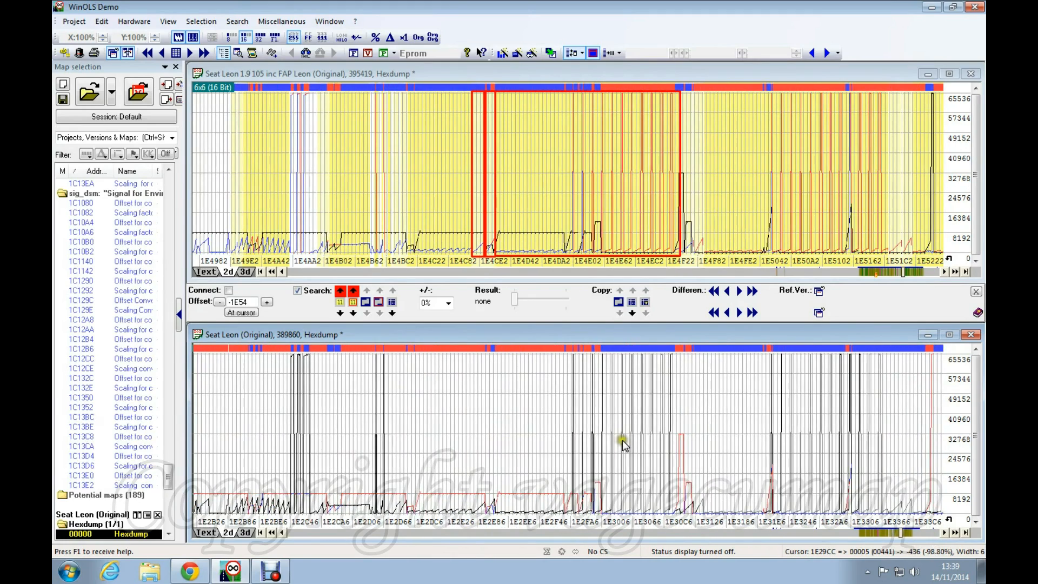
# Move the 389860 hexdump on to its highlighted map region near 1E4746, adjusting the offset to -3AE.
pyautogui.click(928, 534)
pyautogui.click(925, 533)
pyautogui.click(926, 533)
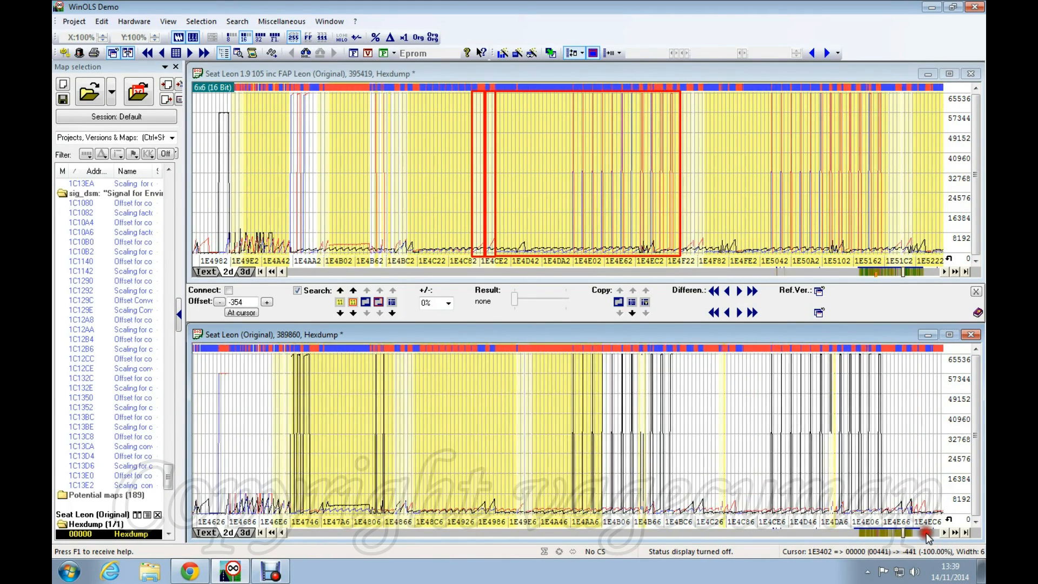
pyautogui.press('Left')
pyautogui.press('Left')
pyautogui.press('Left')
pyautogui.press('Left')
pyautogui.press('Left')
pyautogui.press('Left')
pyautogui.press('Left')
pyautogui.press('Left')
pyautogui.press('Left')
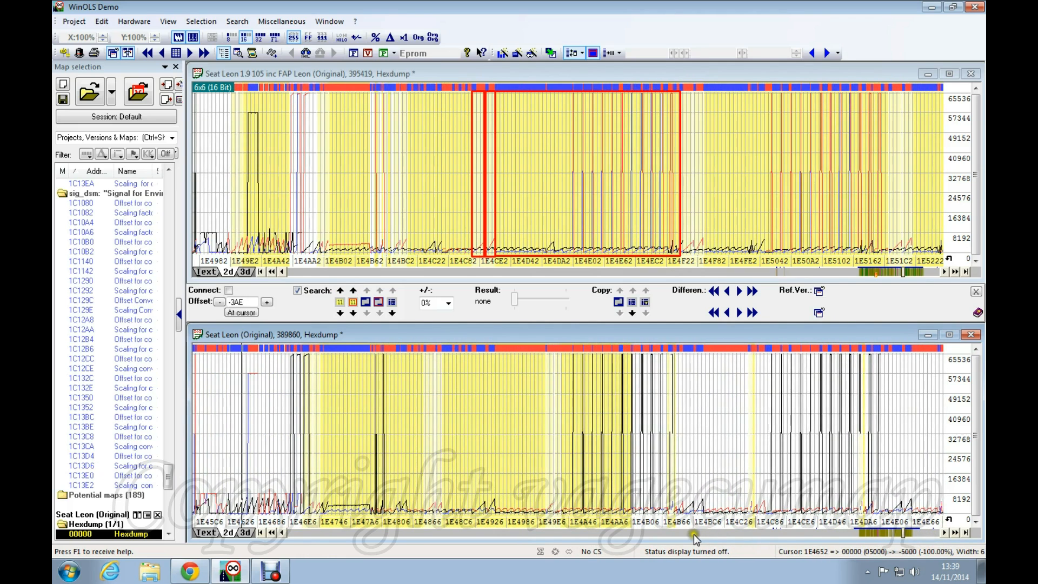
# Move the 389860 hexdump back to the Bosch II 15x19 map region near 1DF466, bringing the offset to -5508.
pyautogui.click(693, 534)
pyautogui.click(693, 533)
pyautogui.click(693, 534)
pyautogui.click(692, 533)
pyautogui.click(693, 534)
pyautogui.click(692, 533)
pyautogui.click(693, 534)
pyautogui.click(692, 533)
pyautogui.click(693, 534)
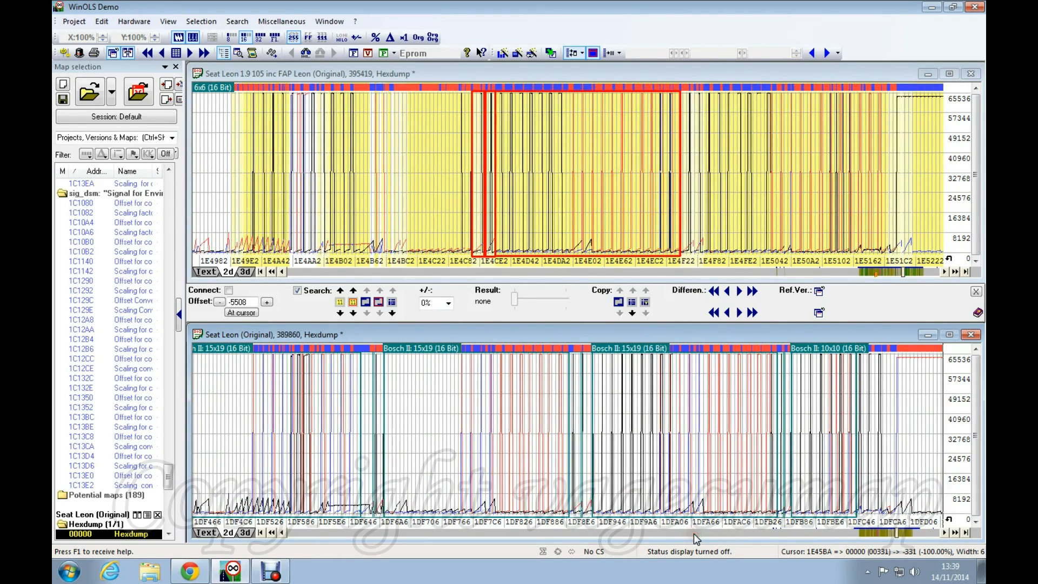
# Shift the 389860 hexdump further back to an offset of -5AA8, towards the curves that resemble the 395419 duration maps.
pyautogui.scroll(11, 598, 444)
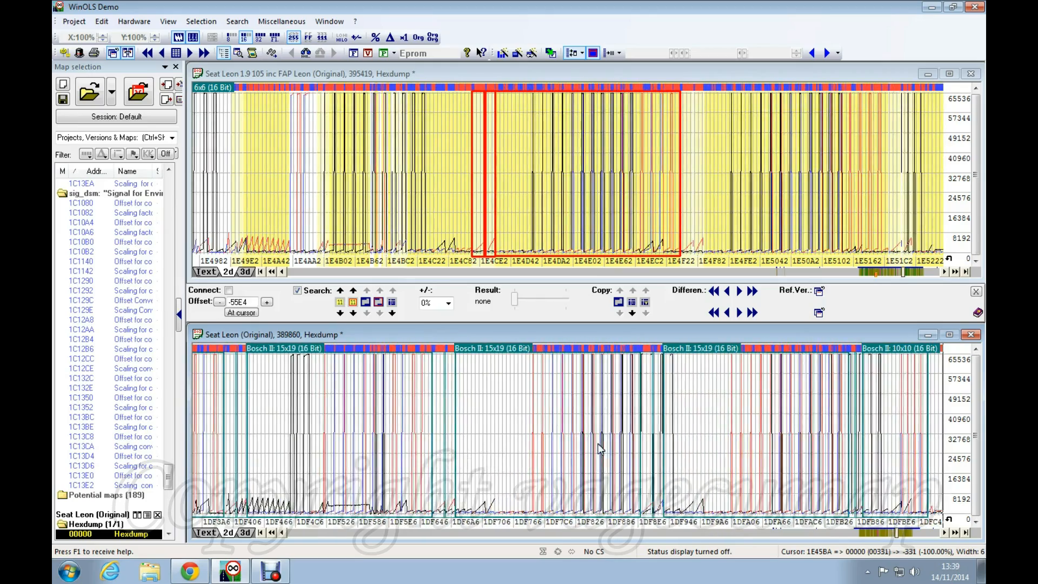
pyautogui.scroll(19, 598, 447)
pyautogui.scroll(20, 598, 447)
pyautogui.scroll(18, 597, 444)
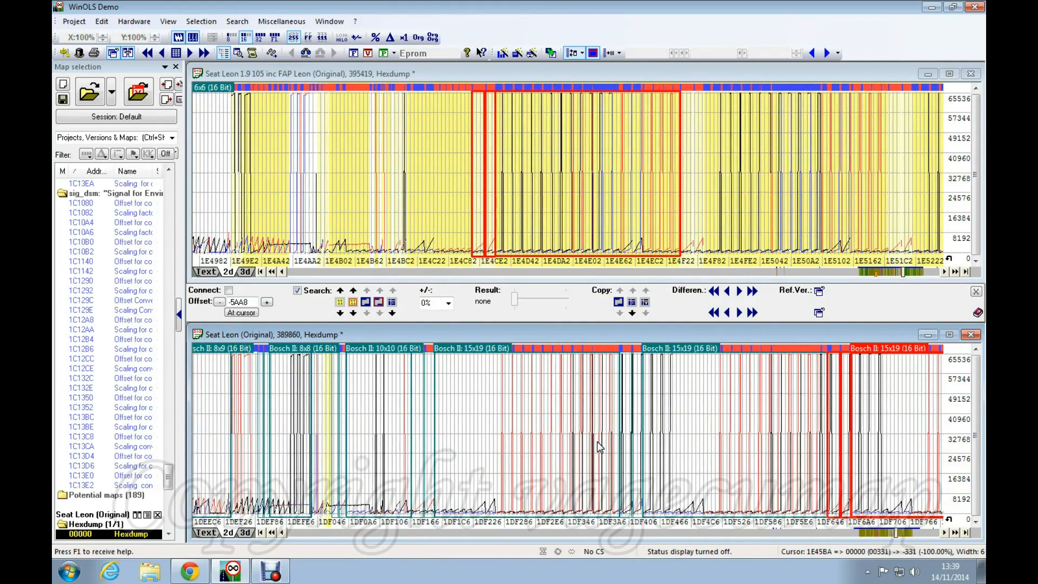
# Fine-tune both hexdump positions until their curves line up at an offset of -5B3E.
pyautogui.scroll(5, 596, 441)
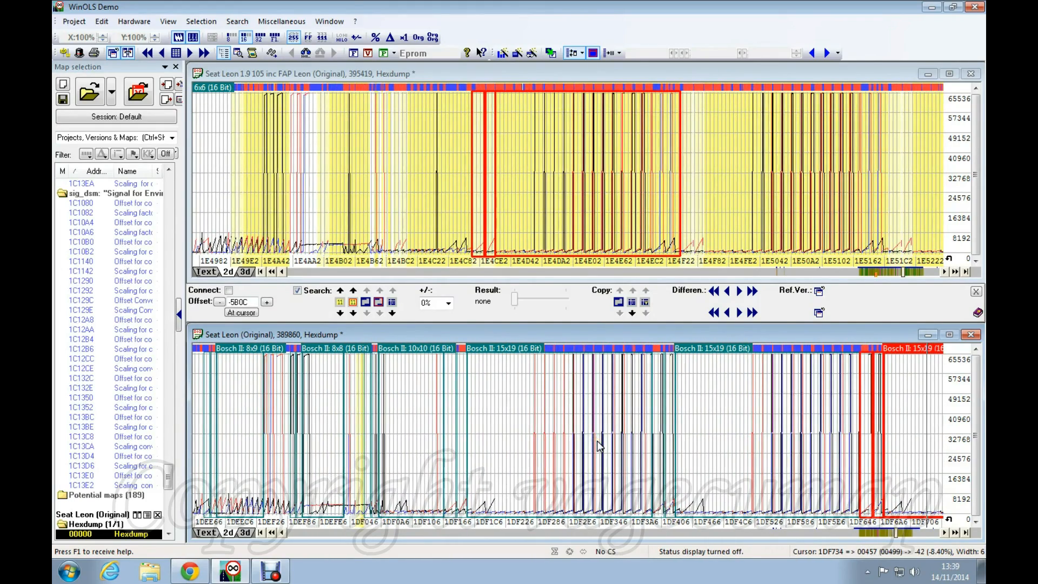
pyautogui.scroll(-2, 596, 440)
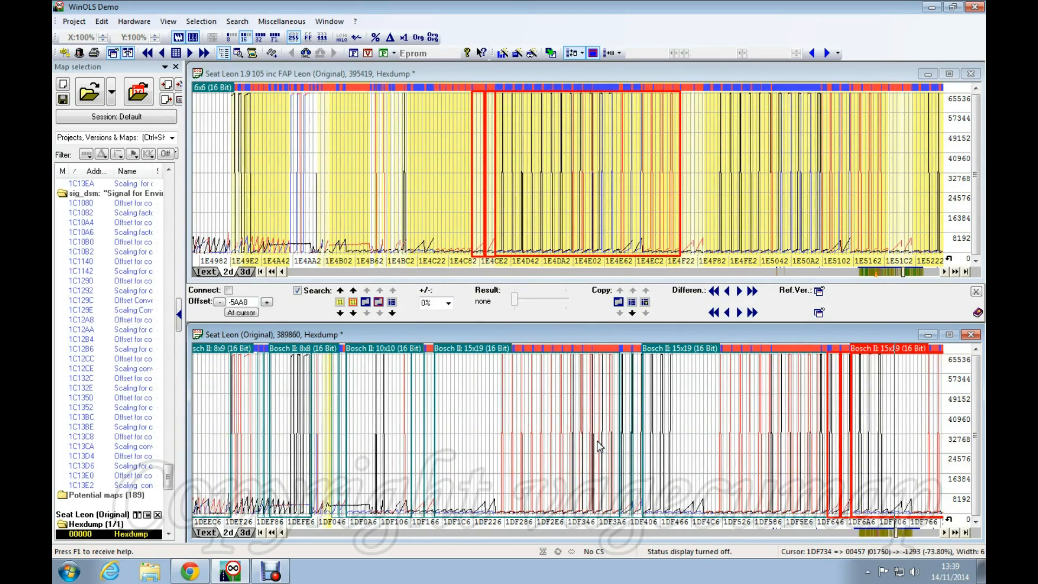
pyautogui.scroll(1, 597, 440)
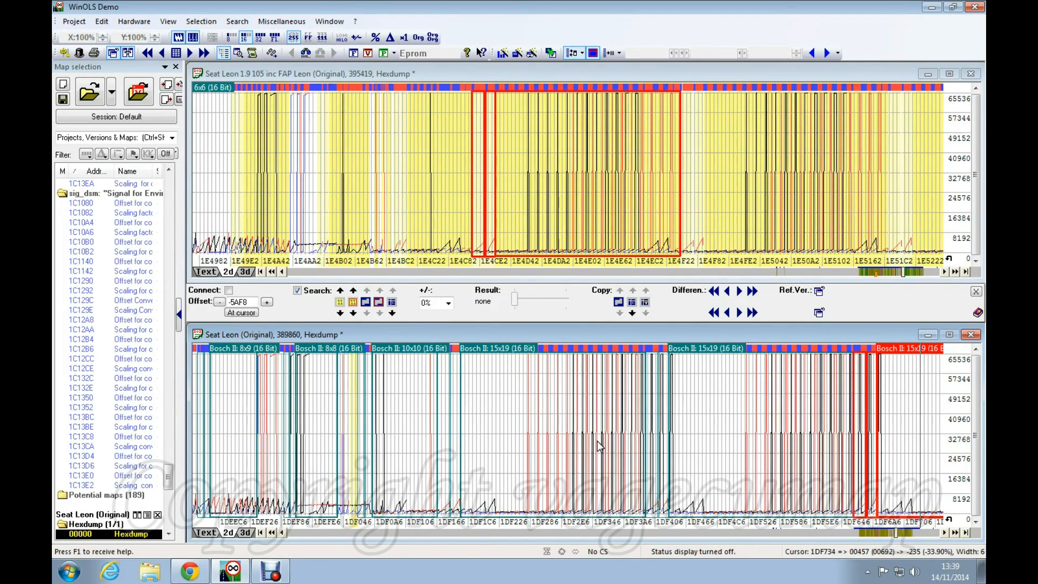
pyautogui.scroll(2, 599, 445)
pyautogui.scroll(2, 599, 445)
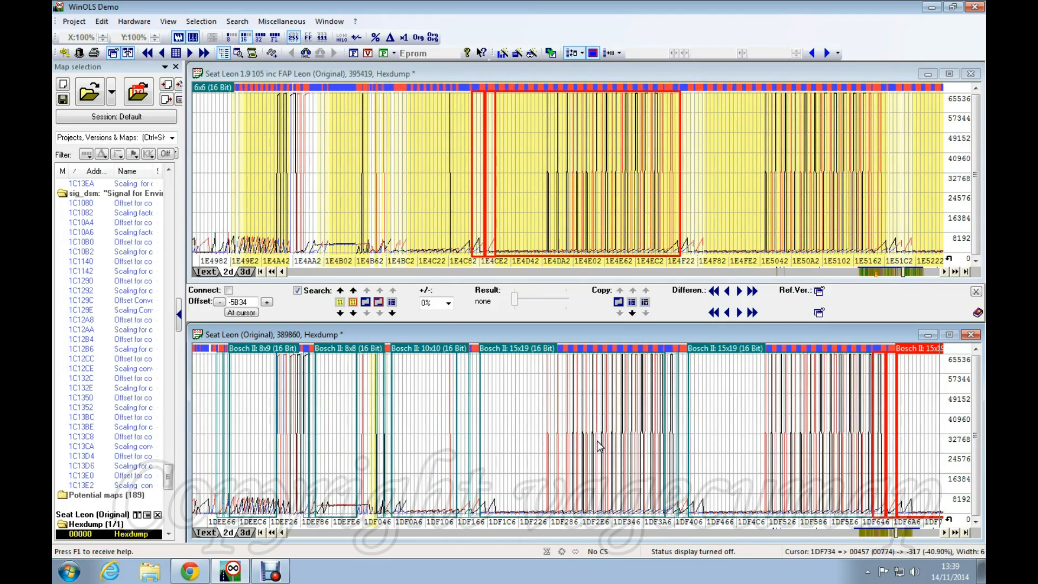
pyautogui.click(253, 197)
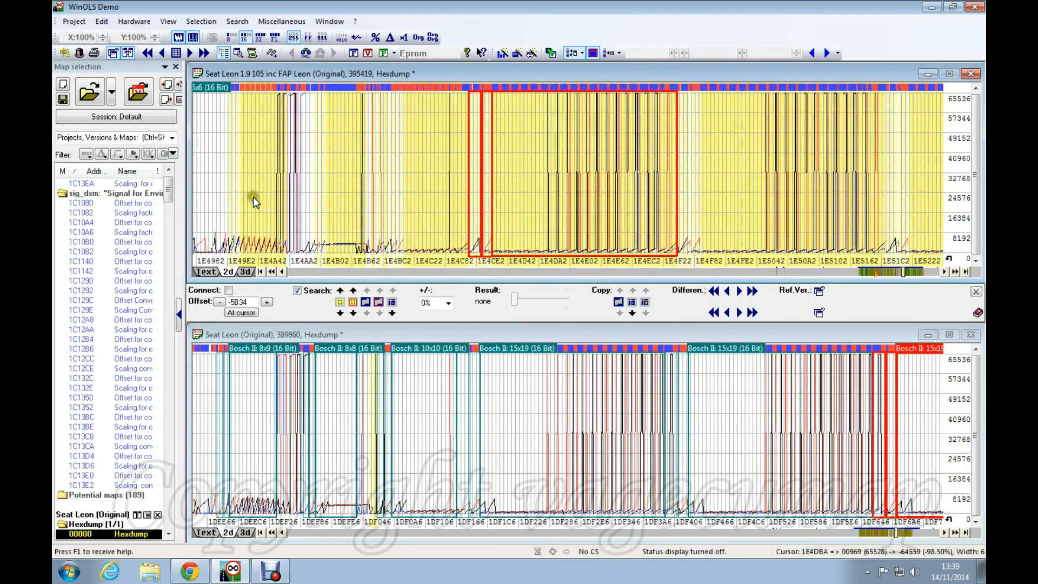
pyautogui.scroll(-3, 253, 197)
pyautogui.scroll(3, 253, 196)
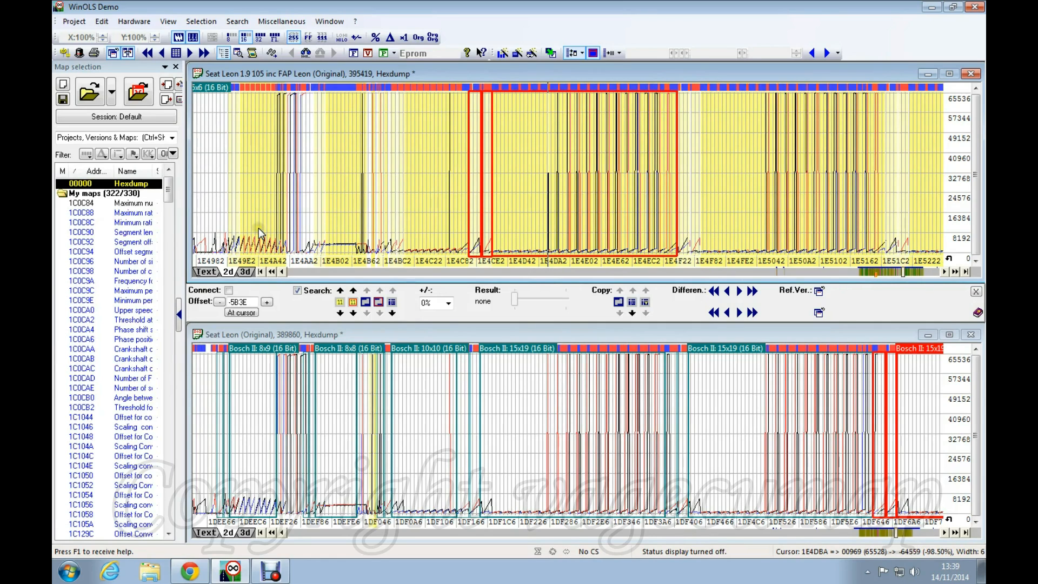
# Identify the IQ correction, fuel reference and Duration 0 maps in the 395419 hexdump by selecting each one.
pyautogui.click(255, 160)
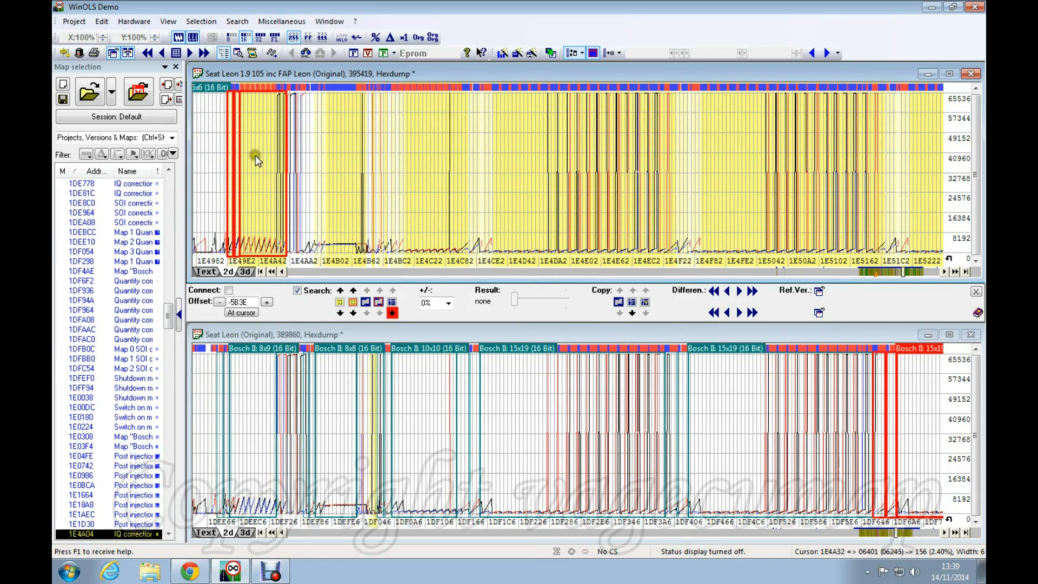
pyautogui.click(334, 160)
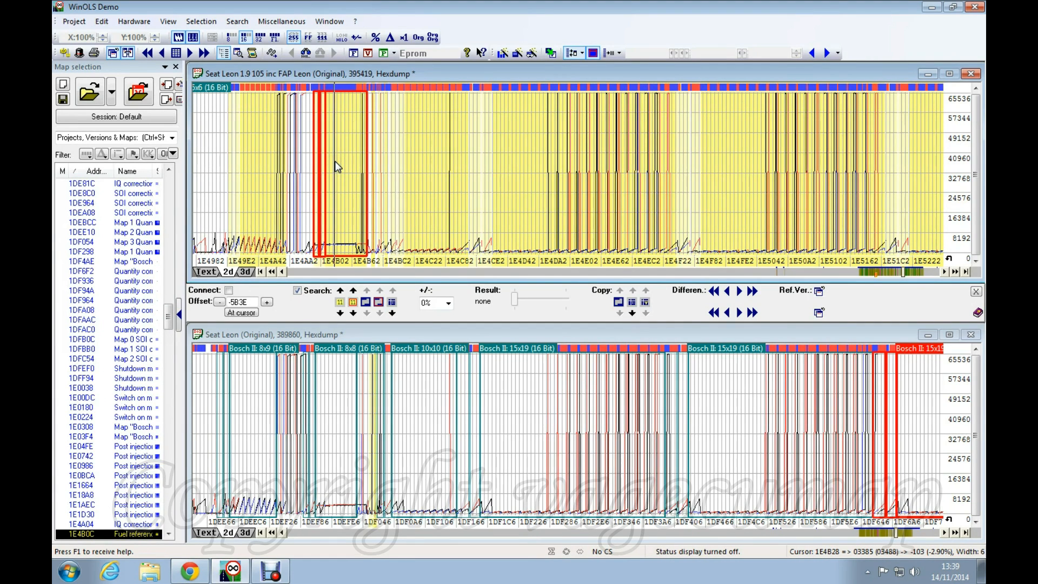
pyautogui.click(420, 190)
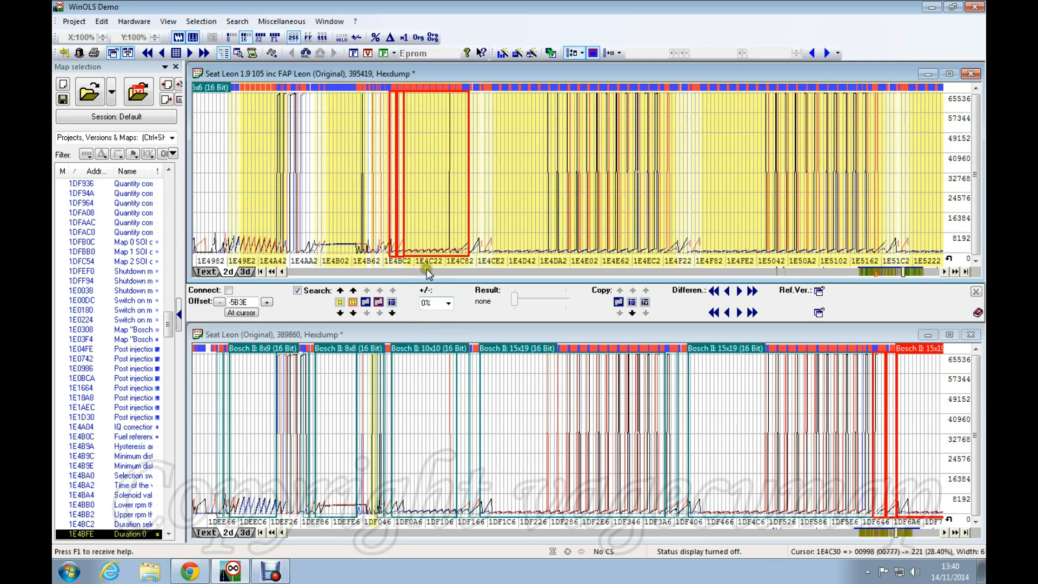
# Connect the two hexdumps, show them as text and widen the rows to 11 columns.
pyautogui.click(229, 292)
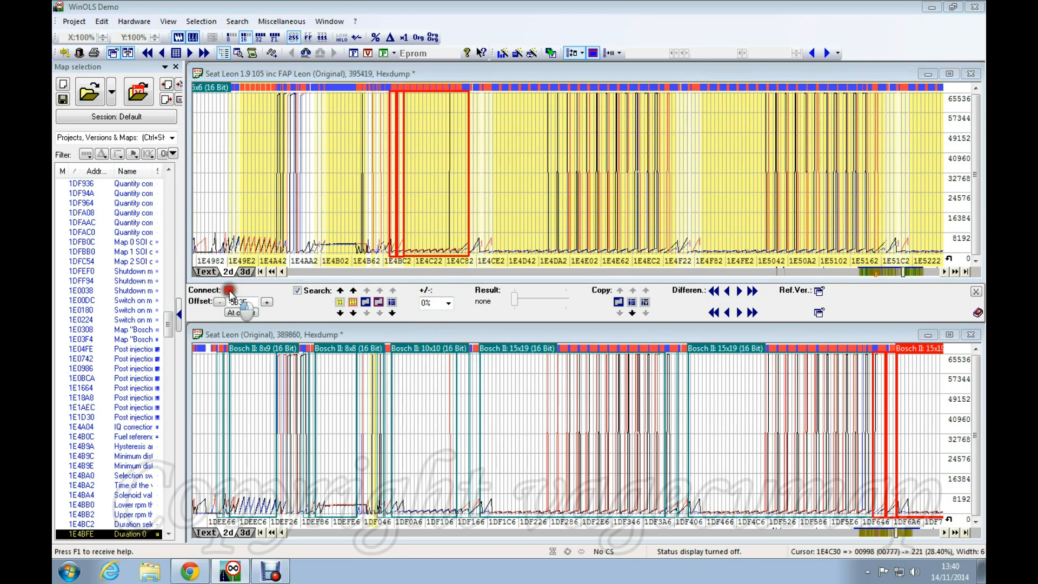
pyautogui.click(206, 533)
pyautogui.click(490, 407)
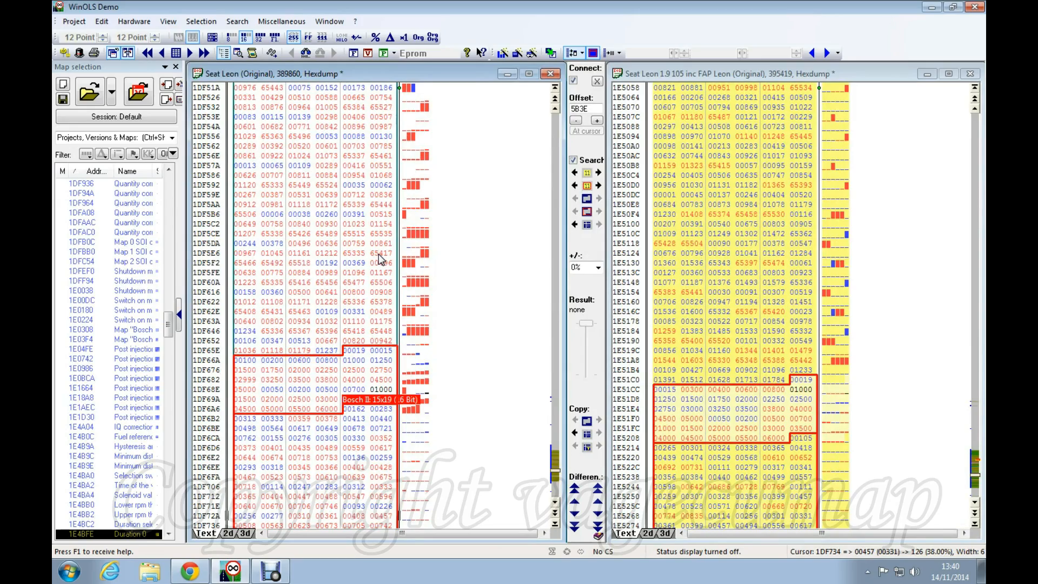
pyautogui.press('w')
pyautogui.press('w')
pyautogui.press('w')
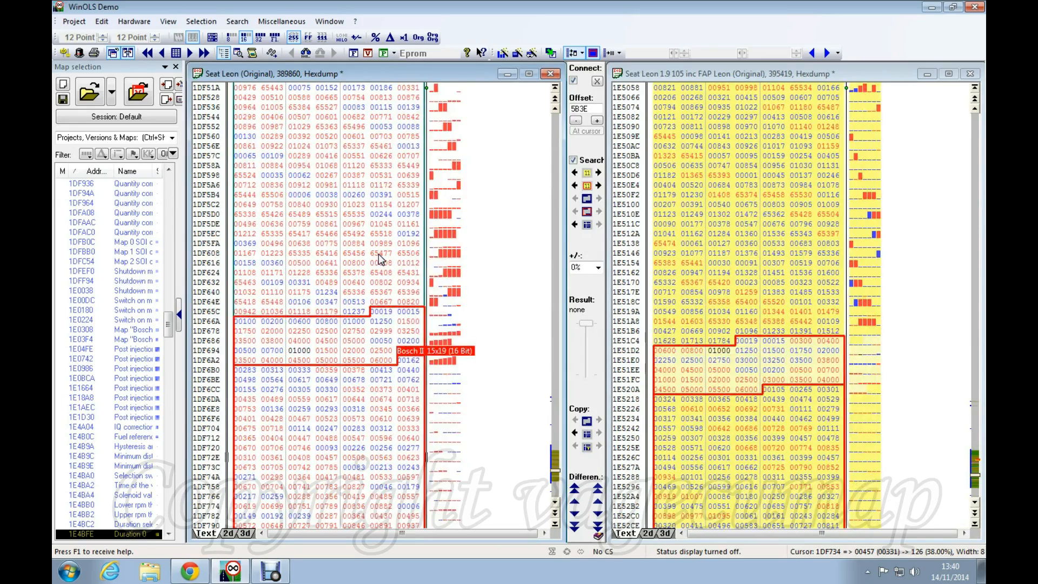
pyautogui.press('w')
pyautogui.press('w')
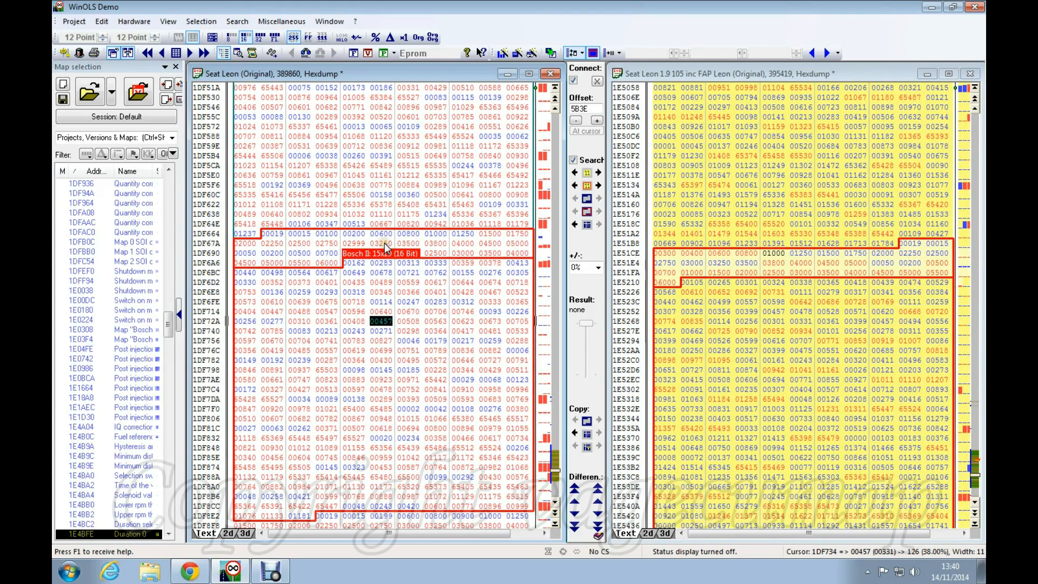
pyautogui.scroll(-1, 383, 247)
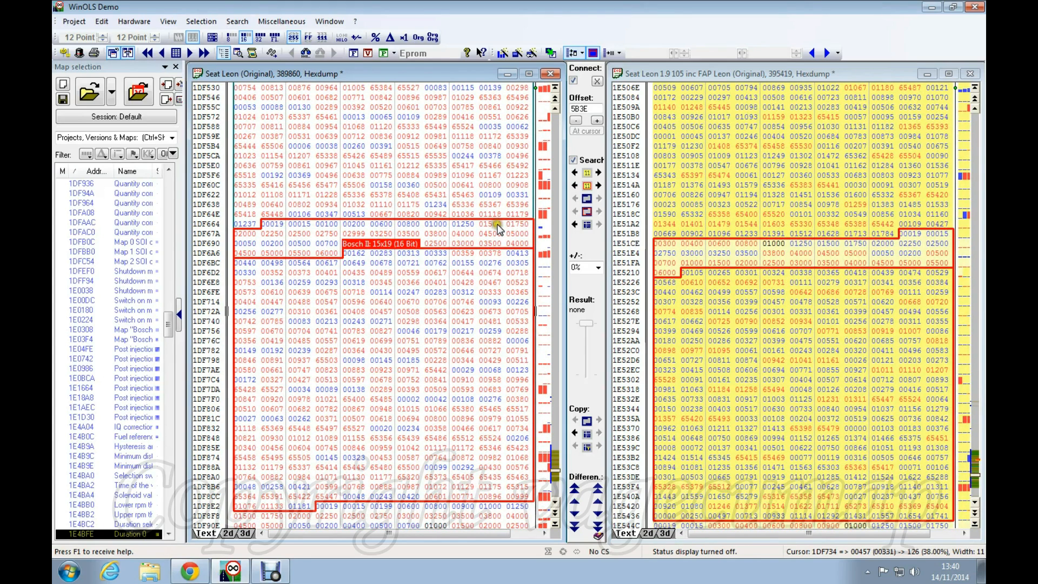
# Disconnect the hexdumps and shift the 389860 values so the 15x19 map's axis at 1DF666 starts a row.
pyautogui.click(572, 80)
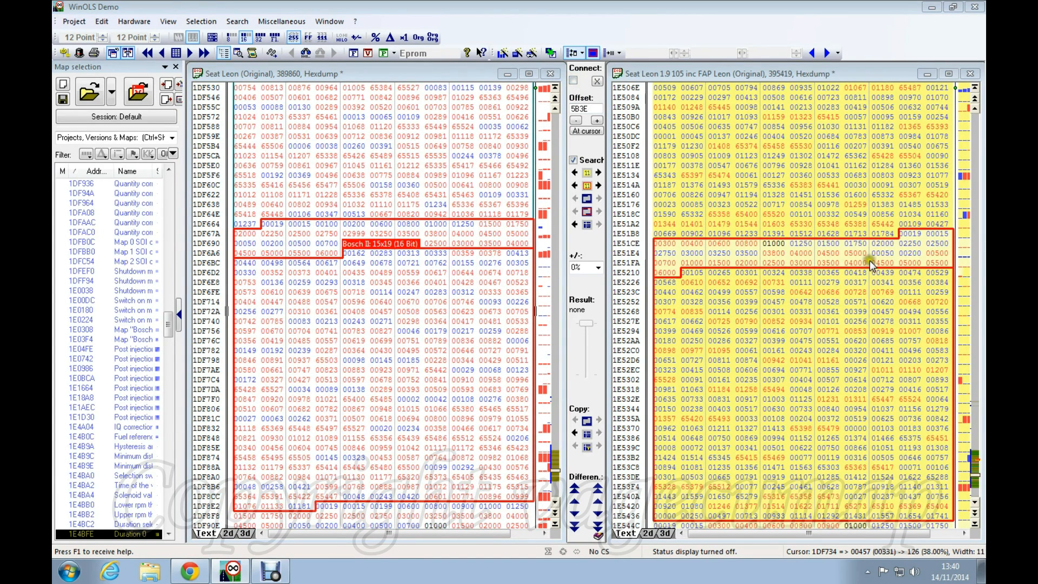
pyautogui.click(273, 224)
pyautogui.hotkey('ctrl', 'Left')
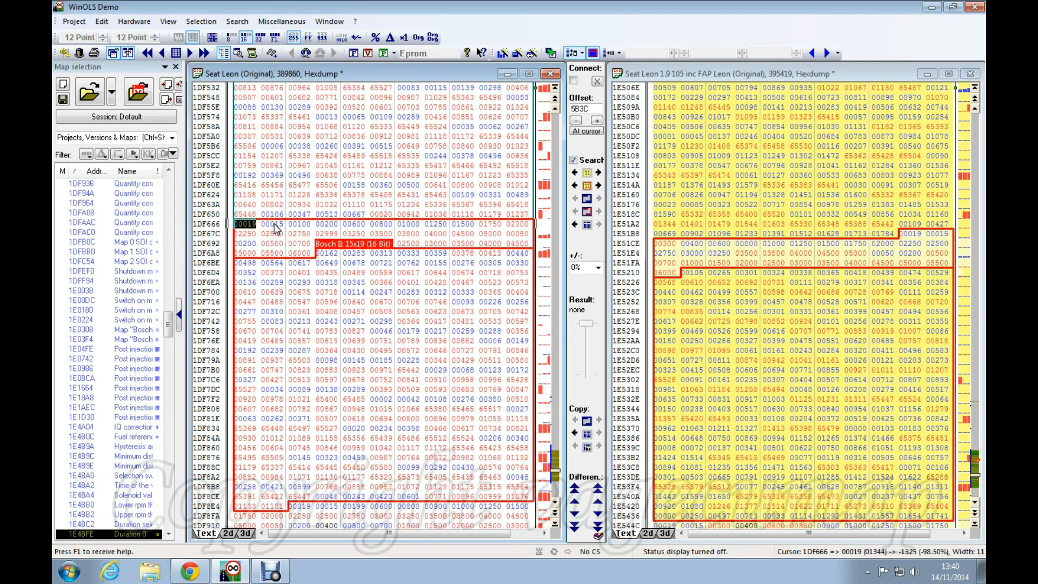
# Shift the 395419 hexdump so the Duration 3 axis at 1E51CA lines up with the 389860 axis, at offset 5B64.
pyautogui.click(905, 238)
pyautogui.hotkey('ctrl', 'Left')
pyautogui.hotkey('ctrl', 'Left')
pyautogui.hotkey('ctrl', 'Left')
pyautogui.hotkey('ctrl', 'Left')
pyautogui.hotkey('ctrl', 'Left')
pyautogui.hotkey('ctrl', 'Left')
pyautogui.hotkey('ctrl', 'Left')
pyautogui.hotkey('ctrl', 'Left')
pyautogui.hotkey('ctrl', 'Left')
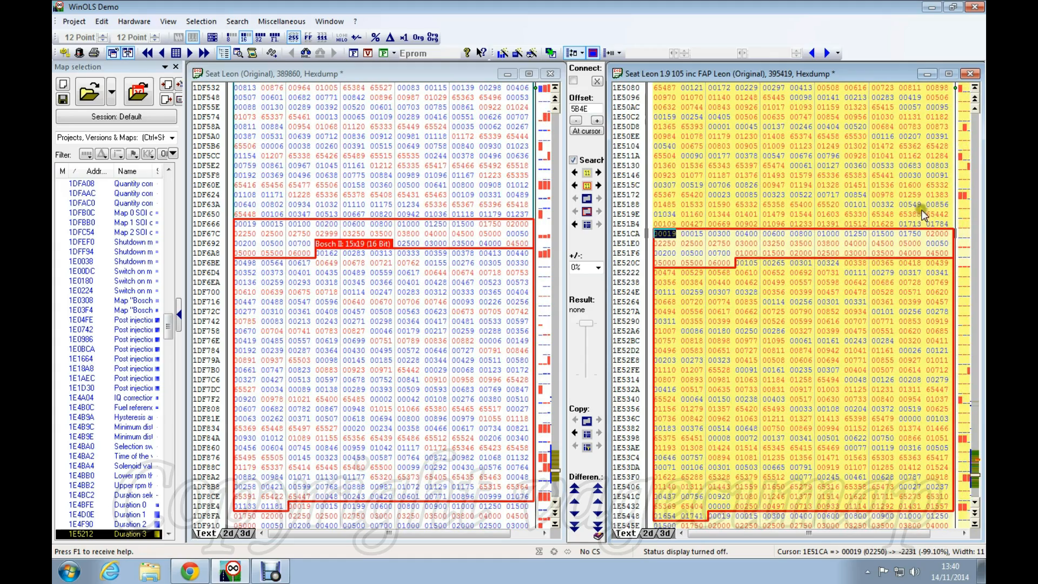
pyautogui.hotkey('ctrl', 'Up')
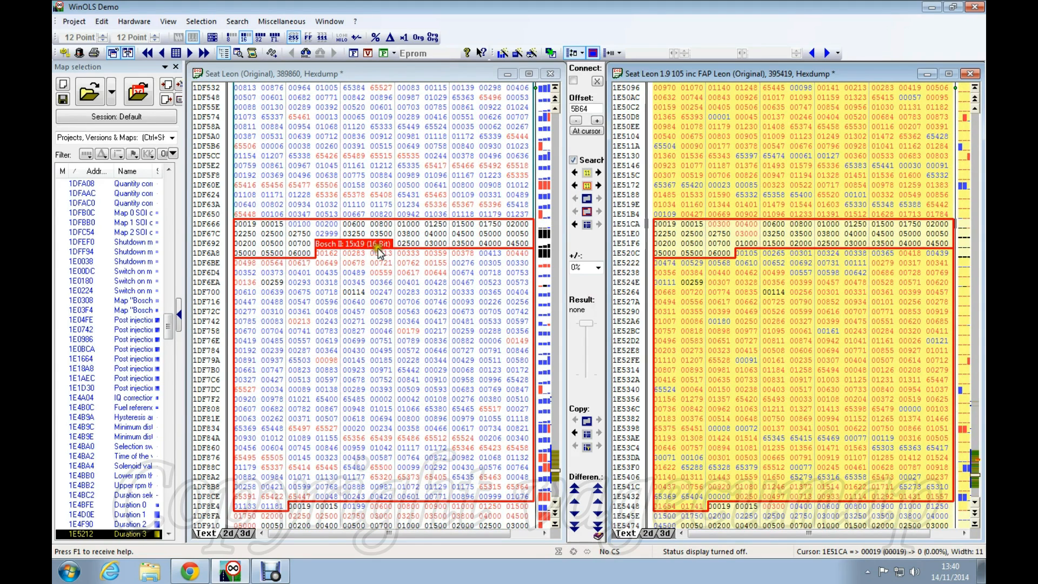
# Reconnect the aligned hexdumps and go back together to the Bosch II 10x10 map in both files.
pyautogui.click(787, 145)
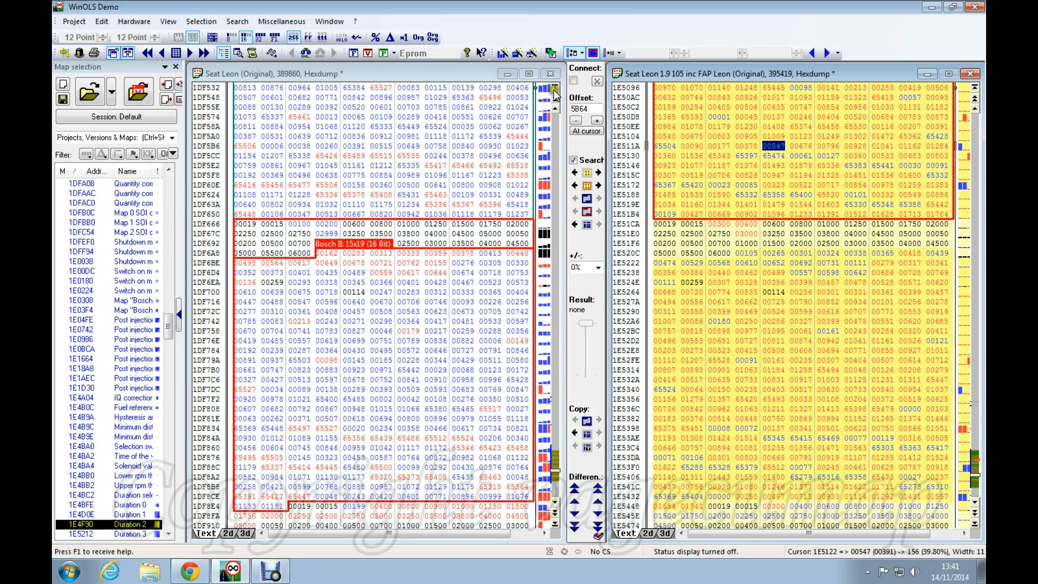
pyautogui.click(575, 81)
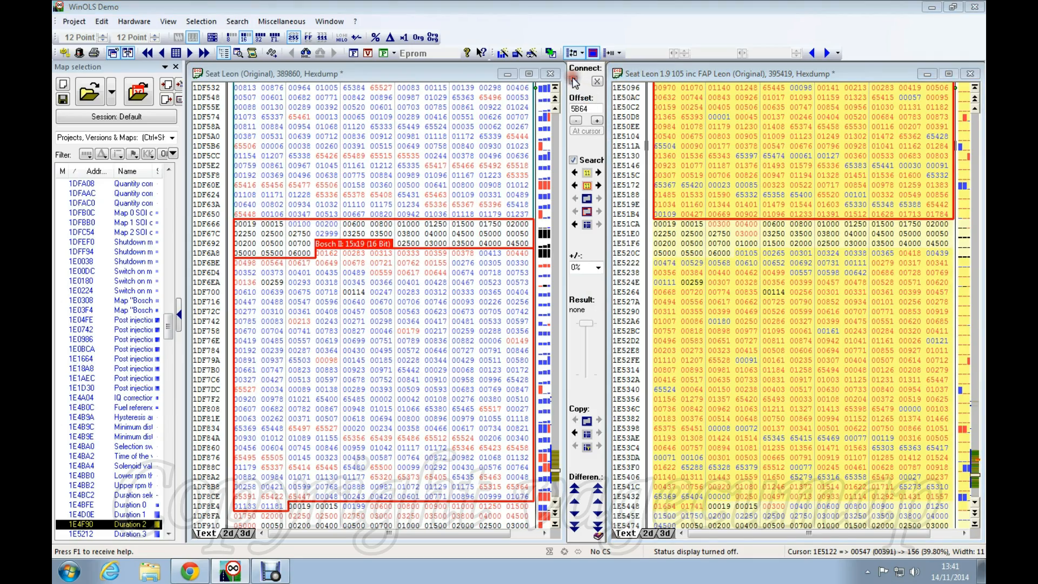
pyautogui.click(458, 249)
pyautogui.scroll(8, 458, 250)
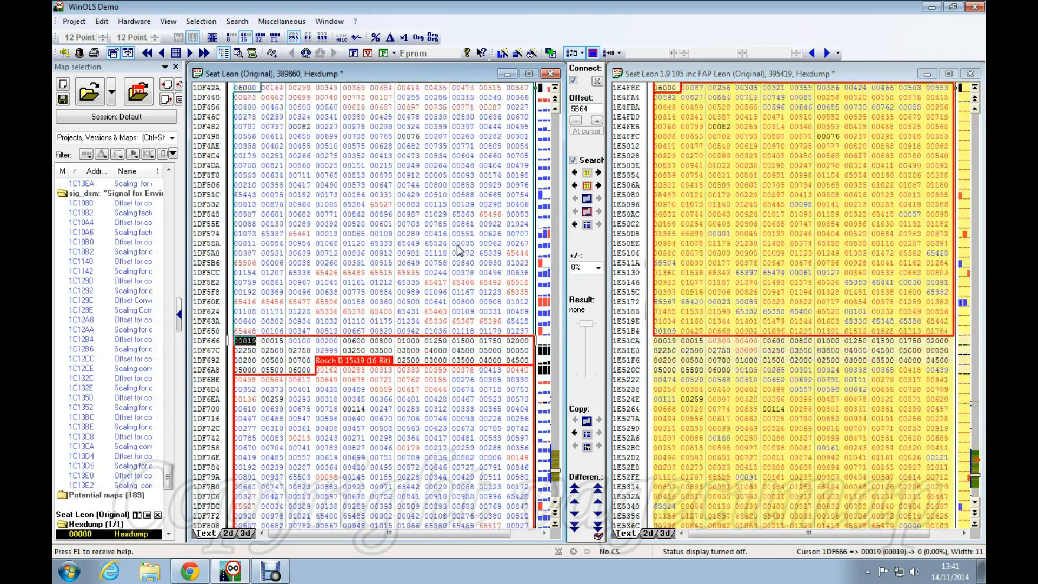
pyautogui.scroll(11, 458, 250)
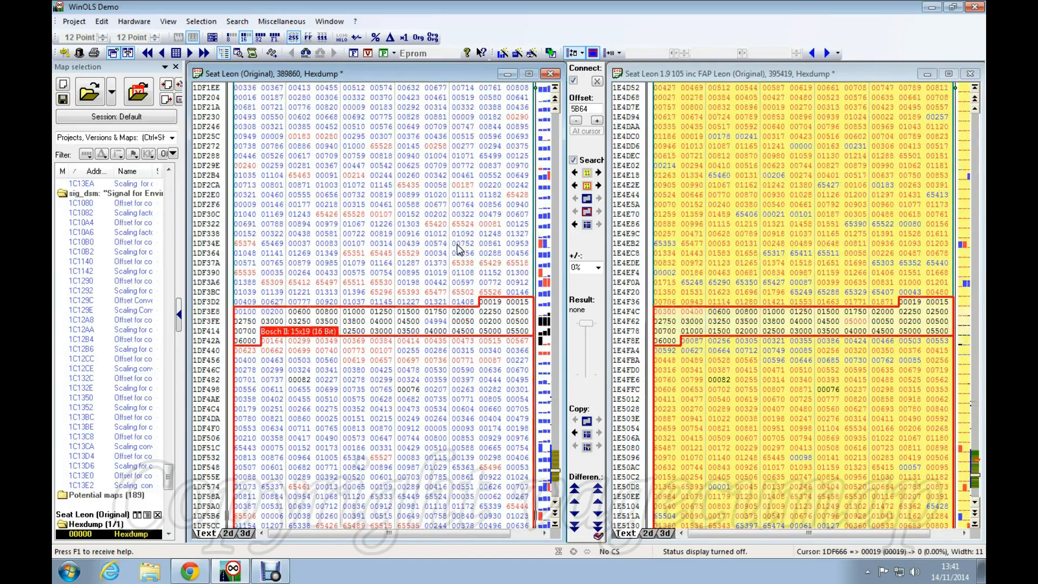
pyautogui.scroll(3, 458, 250)
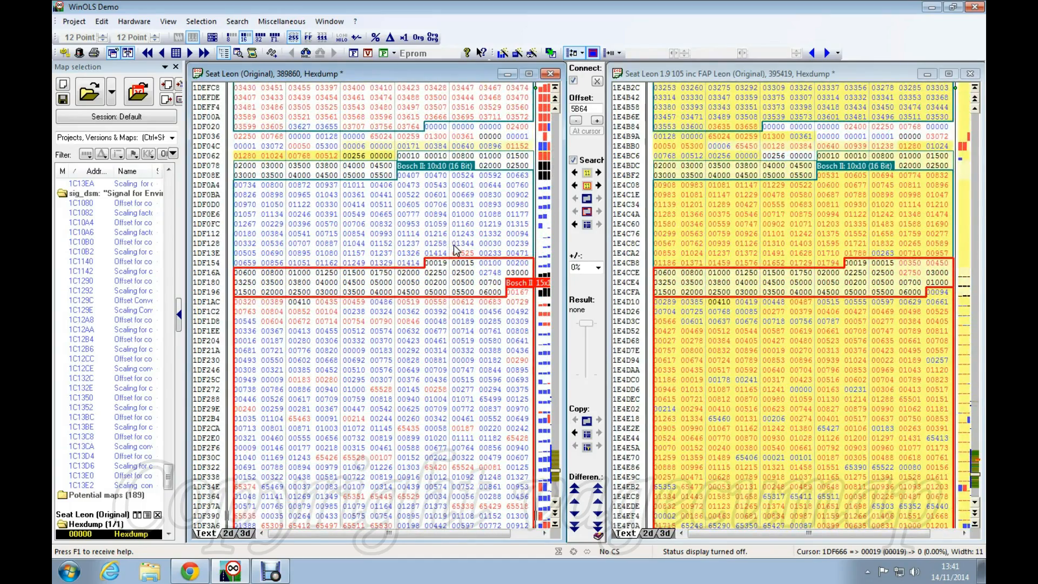
# Compare the 10x10 Duration 0 map and the duration selector between the 389860 and 395419 hexdumps.
pyautogui.click(408, 214)
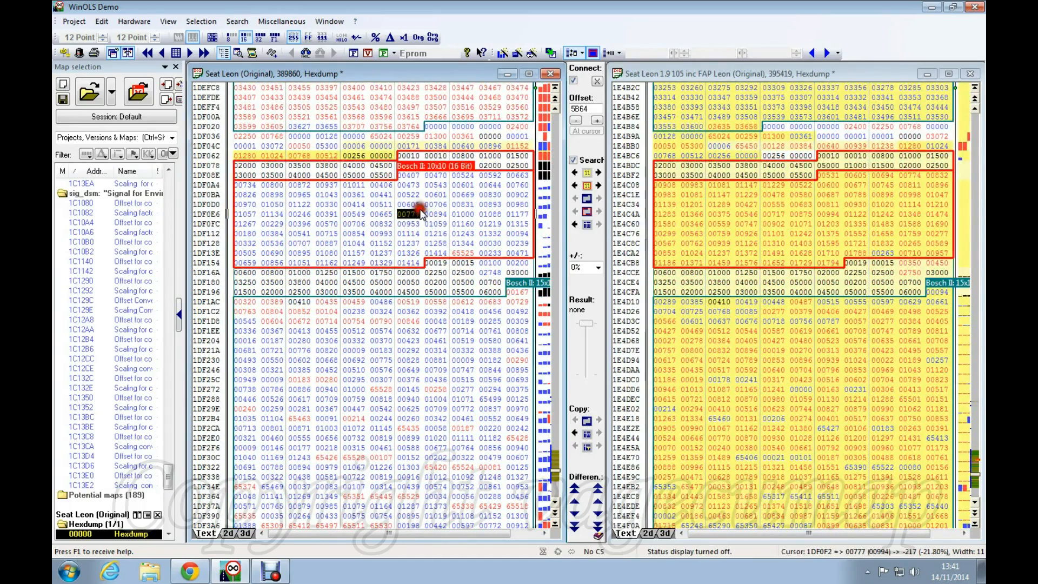
pyautogui.click(780, 204)
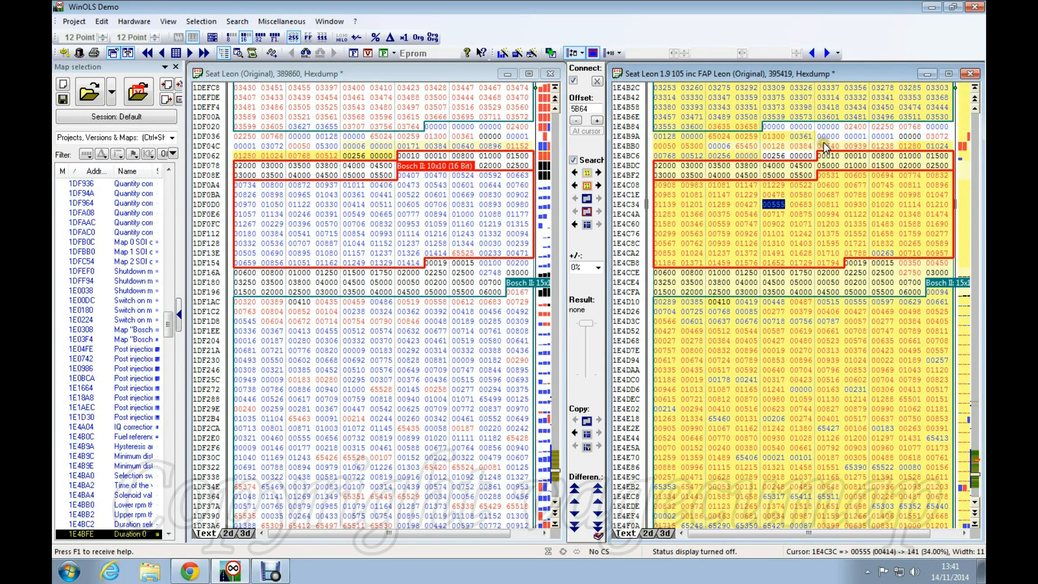
pyautogui.click(361, 158)
pyautogui.click(359, 157)
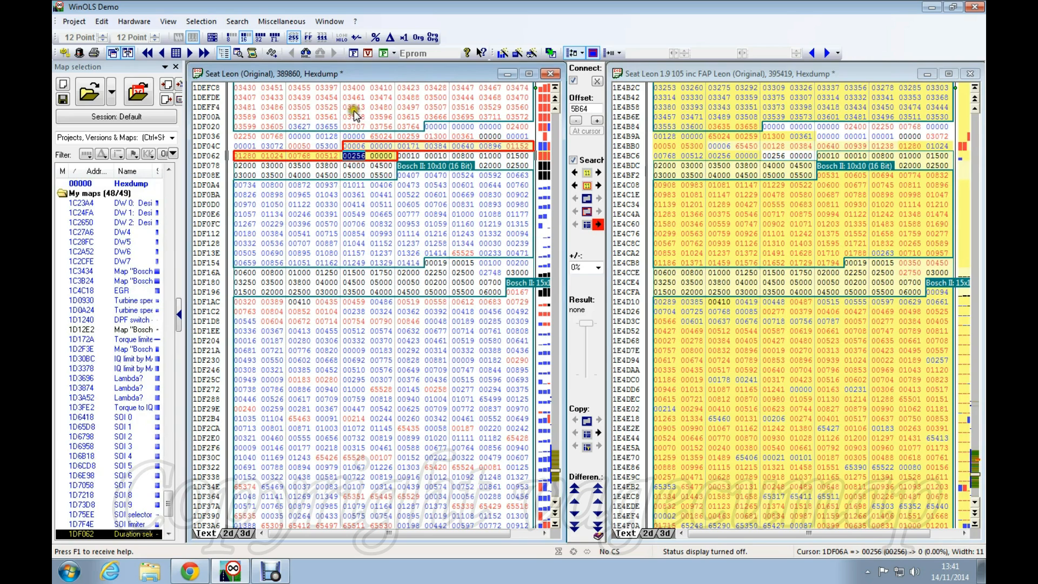
pyautogui.click(442, 145)
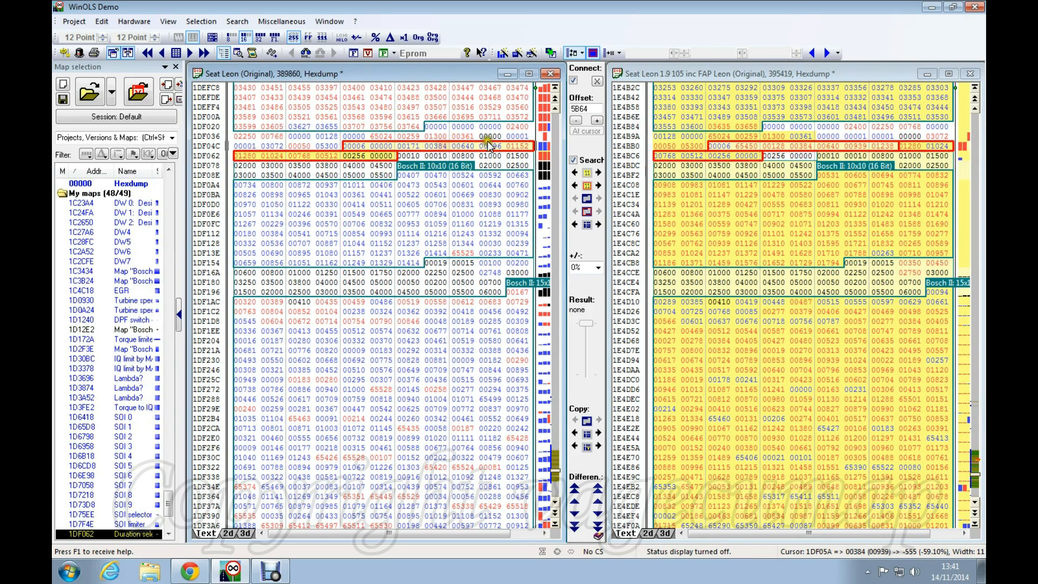
pyautogui.click(800, 145)
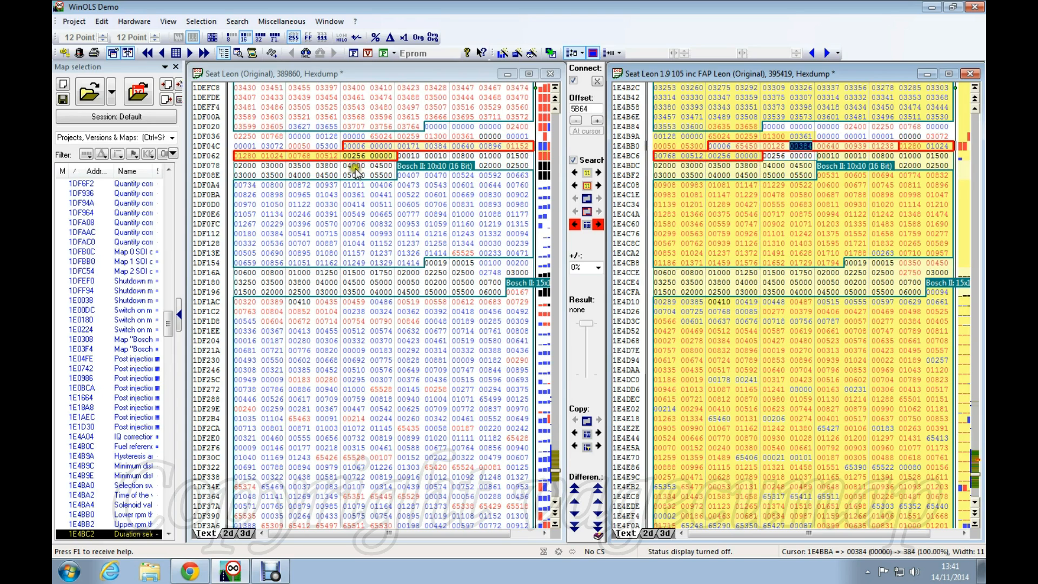
pyautogui.click(827, 156)
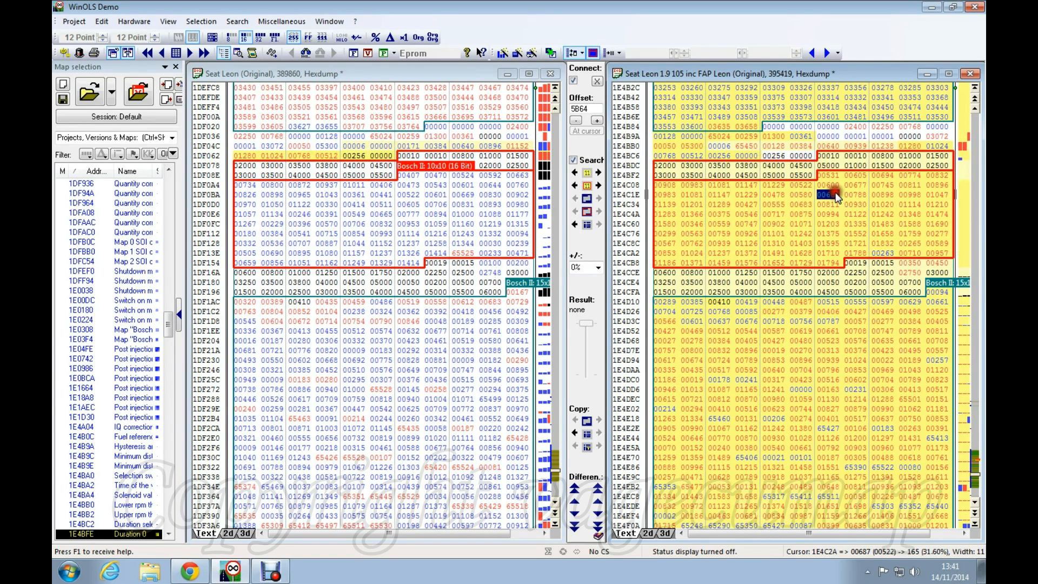
pyautogui.click(413, 204)
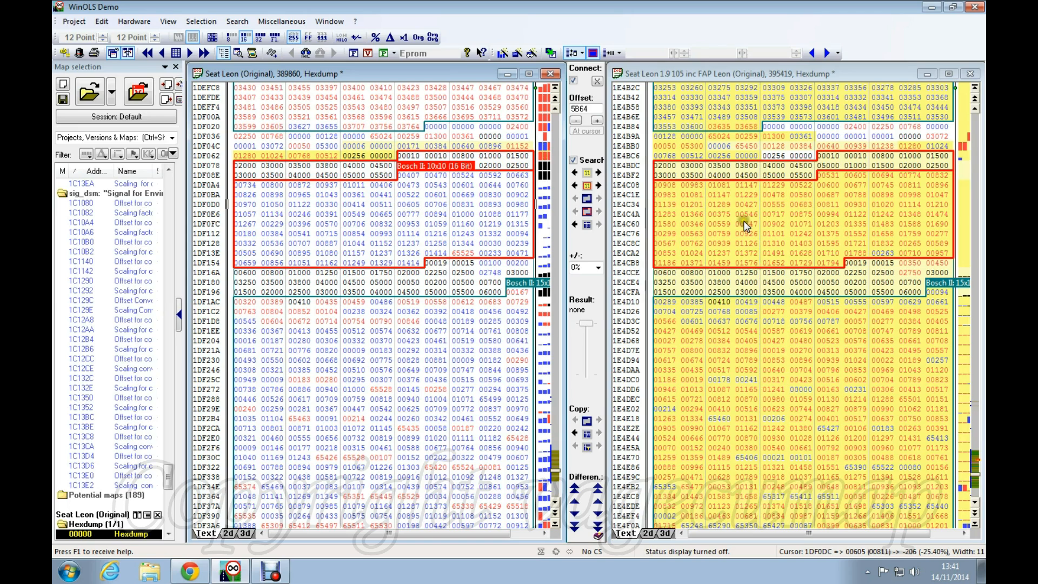
# Transfer only the Duration 0 map structure, without values, from the 395419 hexdump into 389860 and check it in both files.
pyautogui.click(722, 197)
pyautogui.rightClick(722, 197)
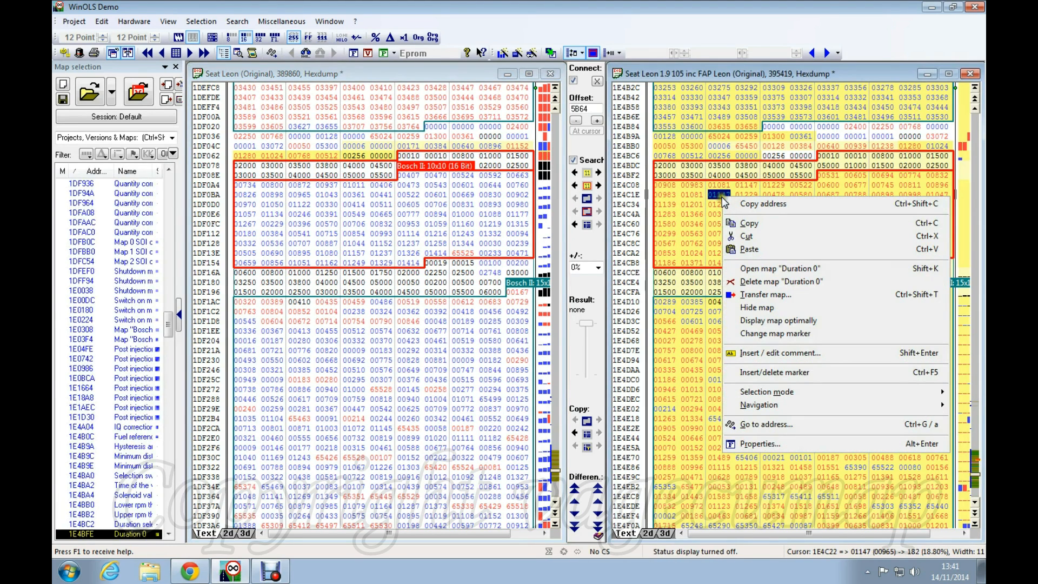
pyautogui.click(778, 295)
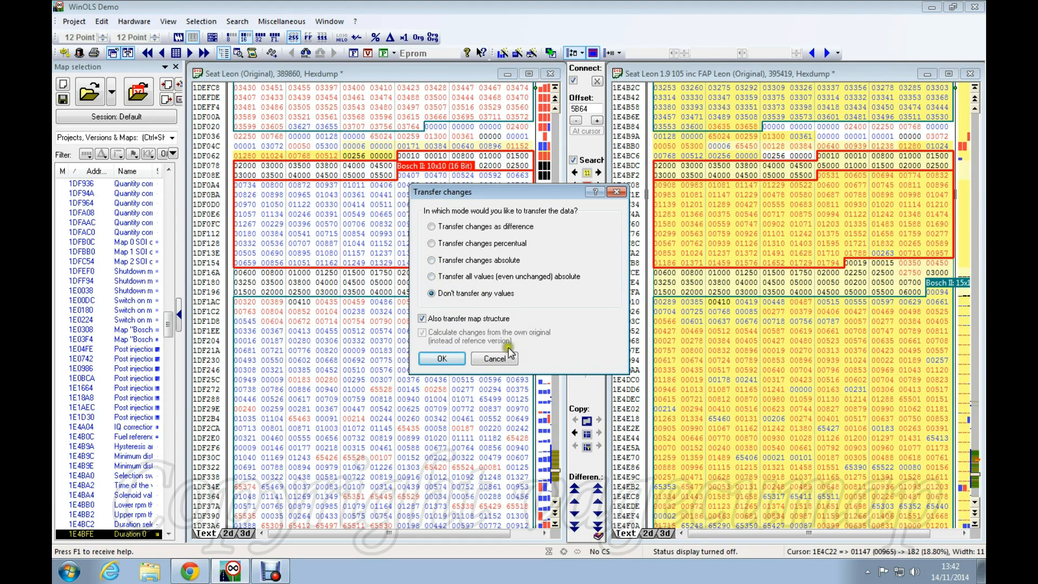
pyautogui.click(439, 359)
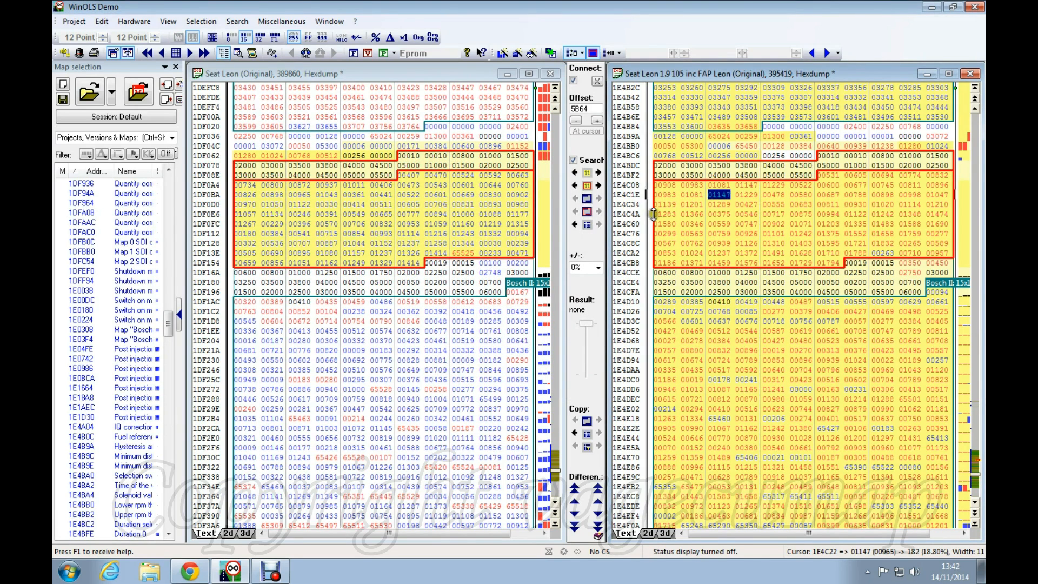
pyautogui.click(719, 224)
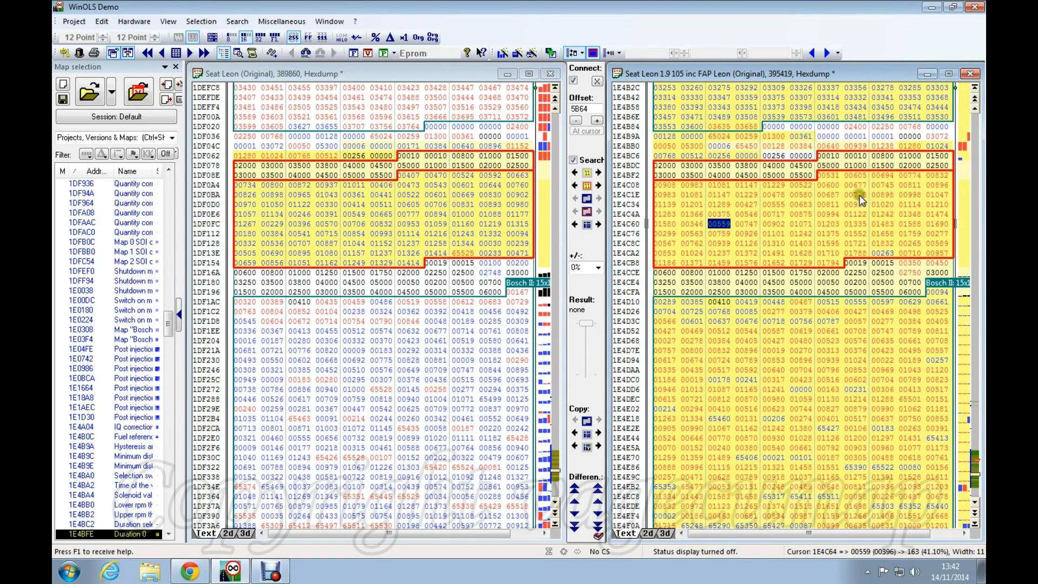
pyautogui.click(426, 206)
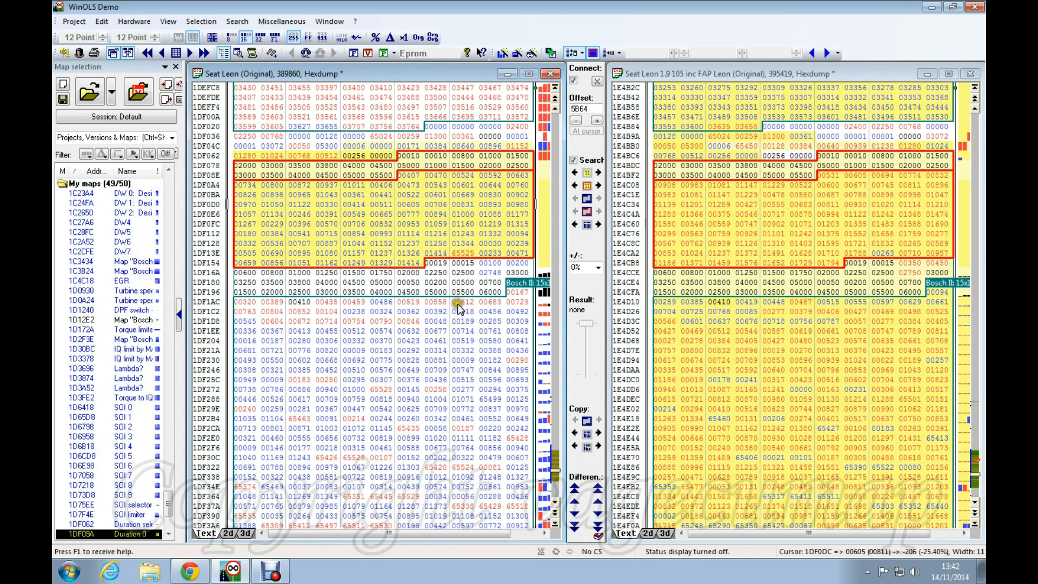
pyautogui.click(772, 208)
pyautogui.click(410, 195)
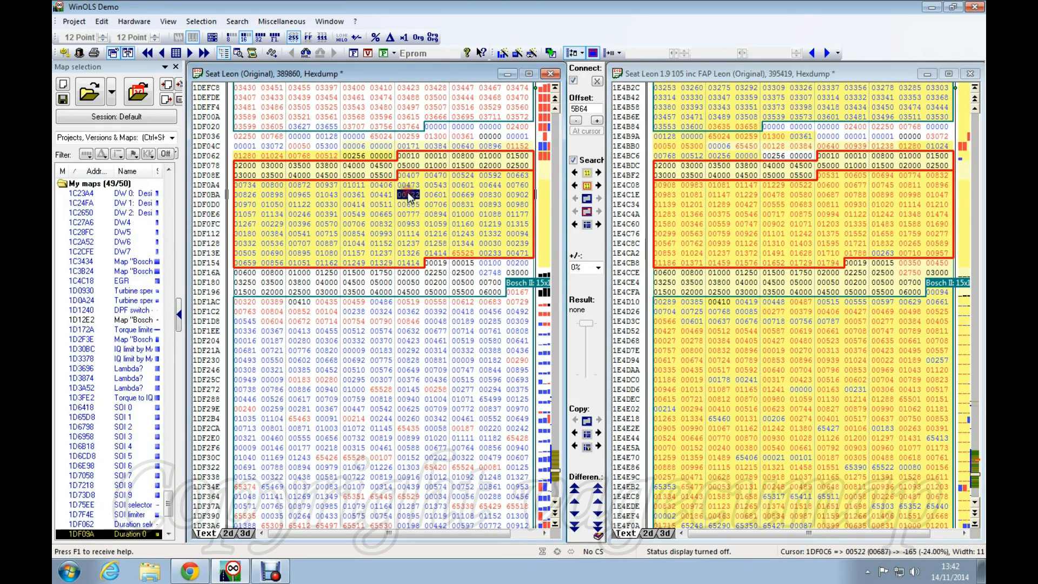
# Transfer the Duration 1 map structure from 395419 to the 15x19 map below Duration 0 in 389860, without values.
pyautogui.scroll(-2, 411, 196)
pyautogui.scroll(-3, 410, 195)
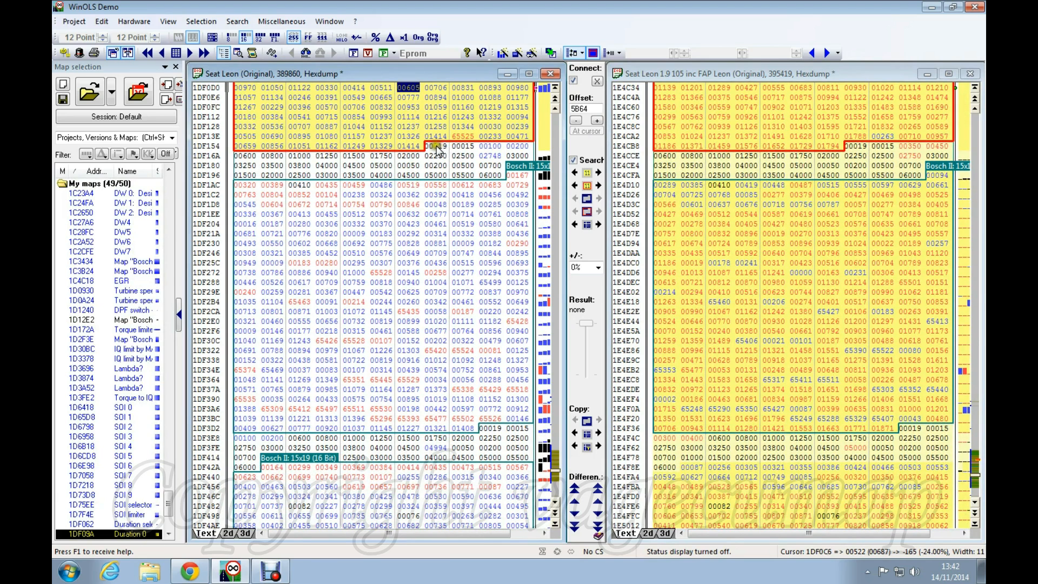
pyautogui.click(746, 243)
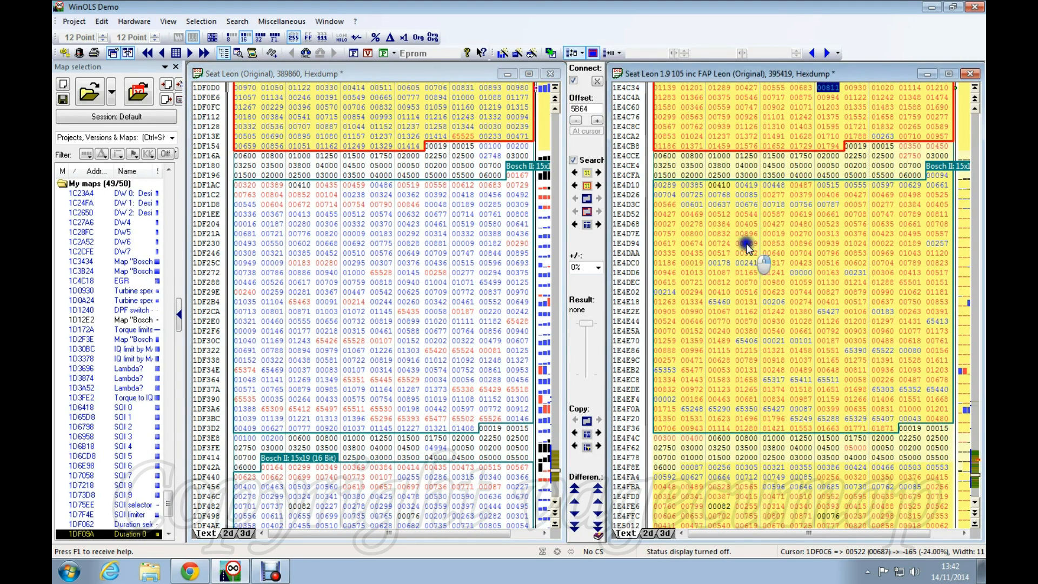
pyautogui.rightClick(746, 243)
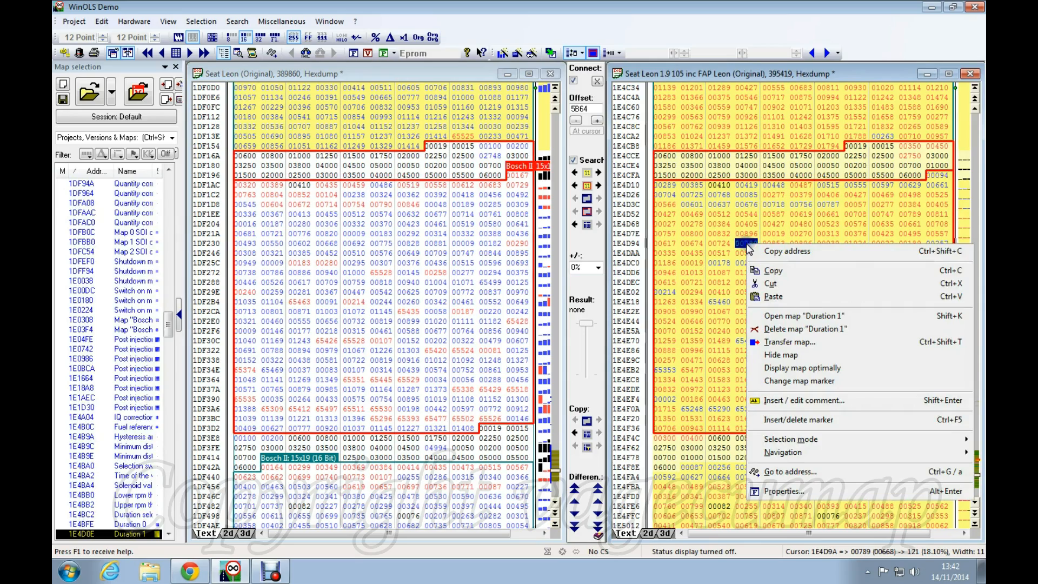
pyautogui.click(787, 343)
pyautogui.click(442, 358)
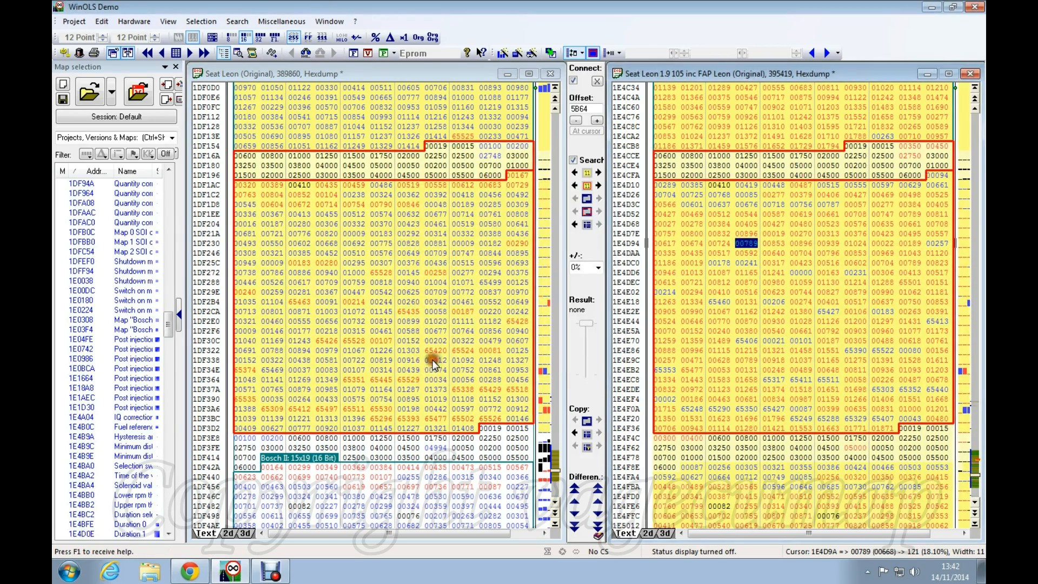
# Transfer the Duration 2 map structure from 395419 to the matching 15x19 map in 389860, without transferring any values.
pyautogui.scroll(-2, 416, 279)
pyautogui.scroll(-7, 420, 271)
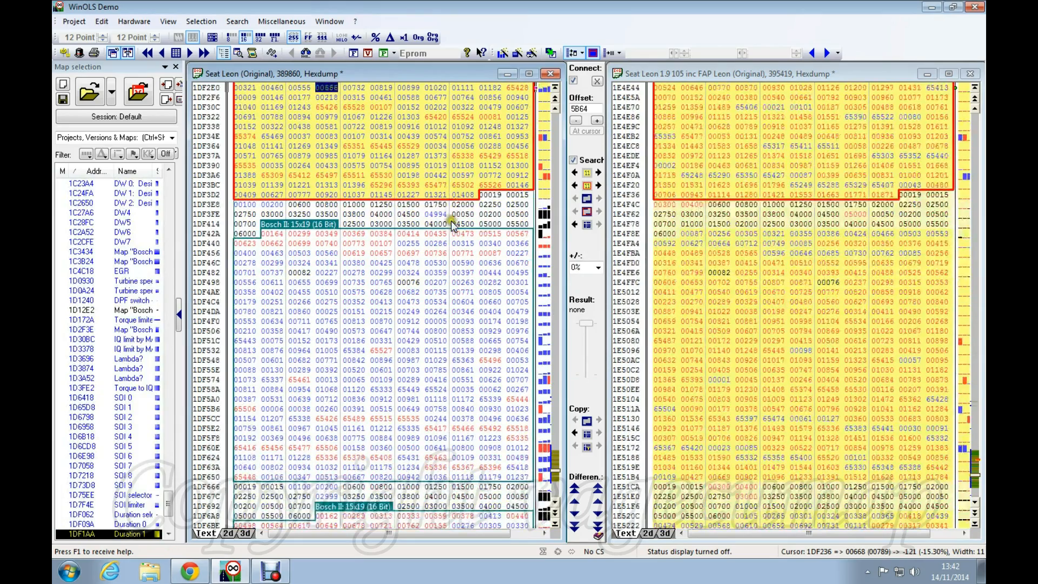
pyautogui.click(464, 265)
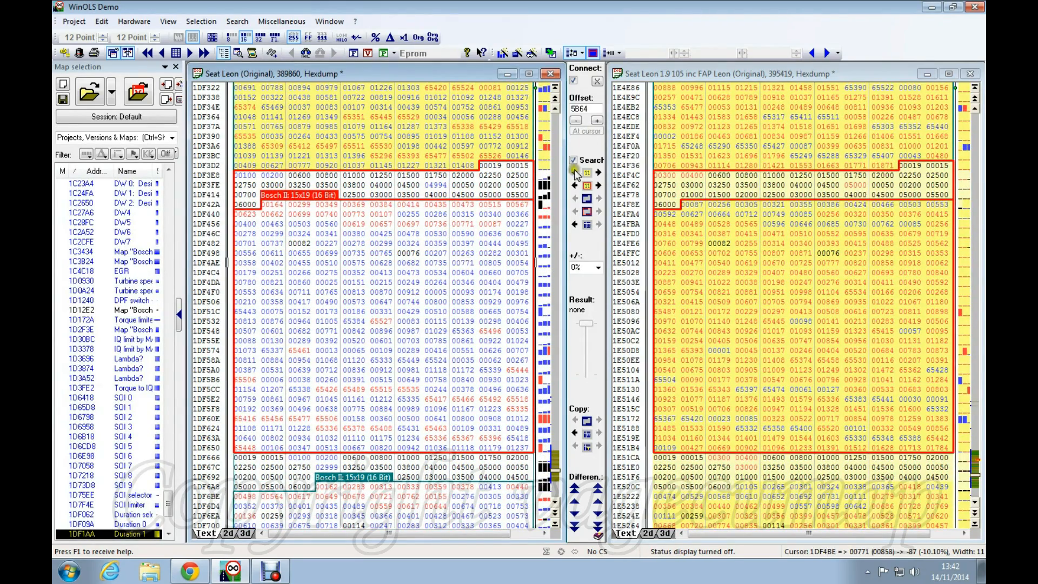
pyautogui.click(781, 267)
pyautogui.rightClick(780, 267)
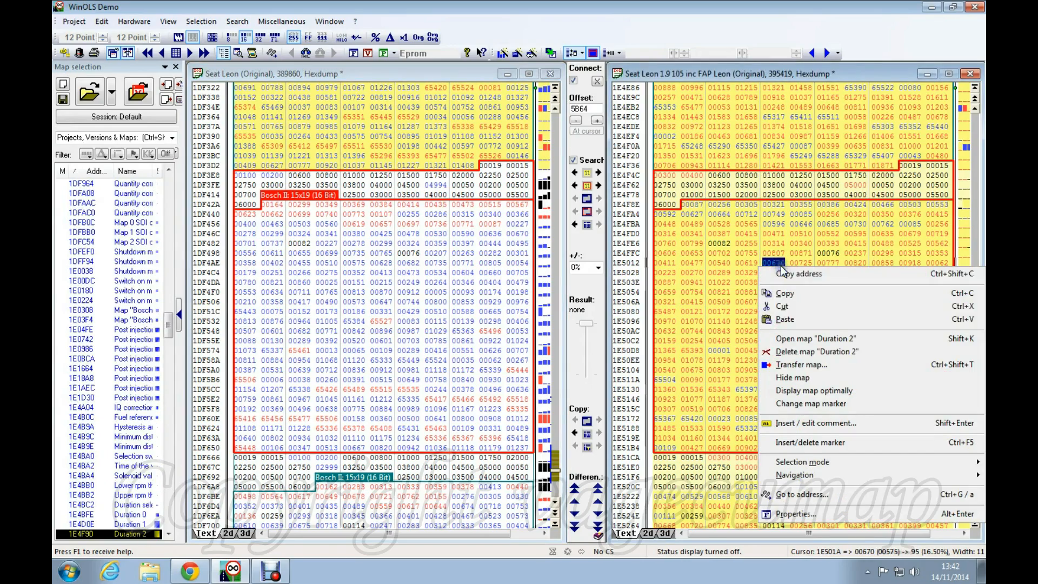
pyautogui.click(783, 365)
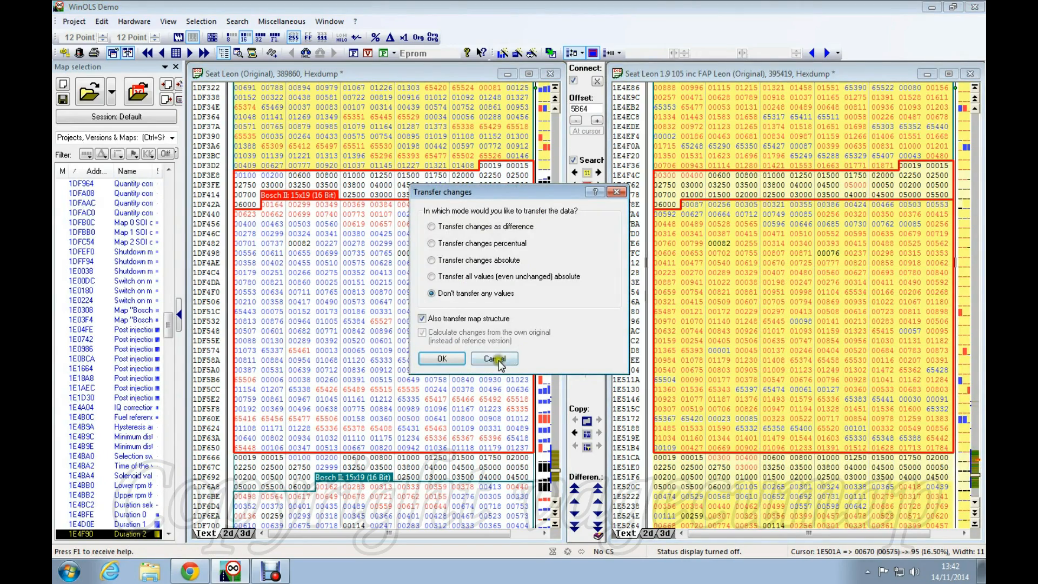
pyautogui.click(463, 355)
# Transfer the Duration 3 map structure from 395419 to the 15x19 map at 1DF666 in 389860, without values.
pyautogui.scroll(-8, 706, 278)
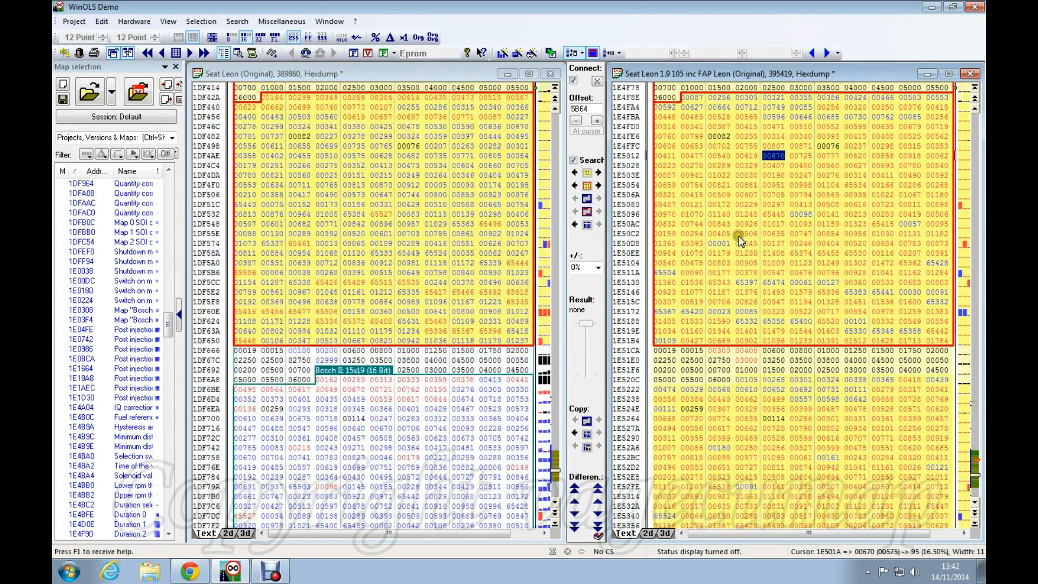
pyautogui.click(757, 310)
pyautogui.scroll(-2, 758, 311)
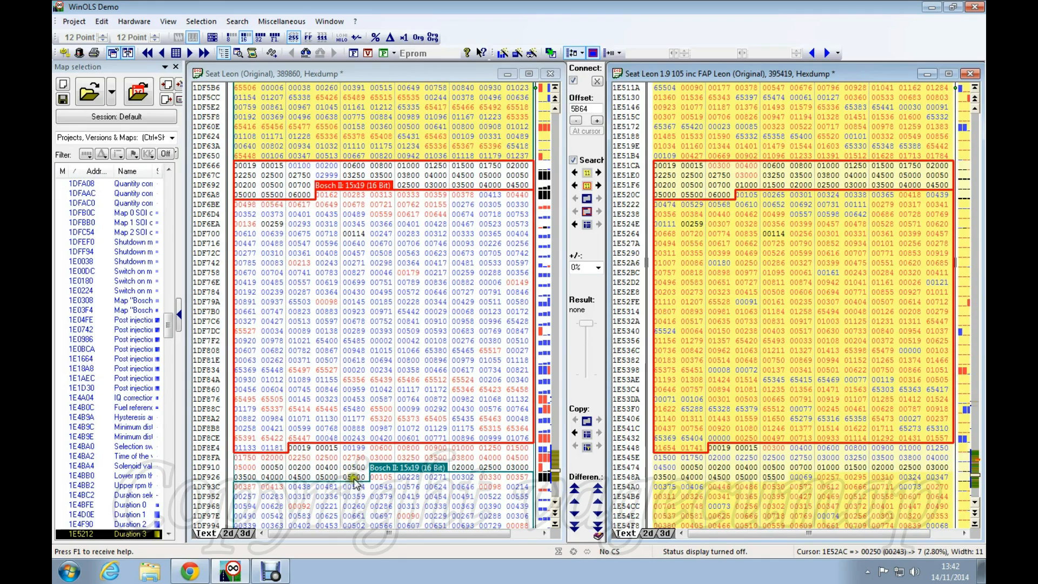
pyautogui.rightClick(759, 321)
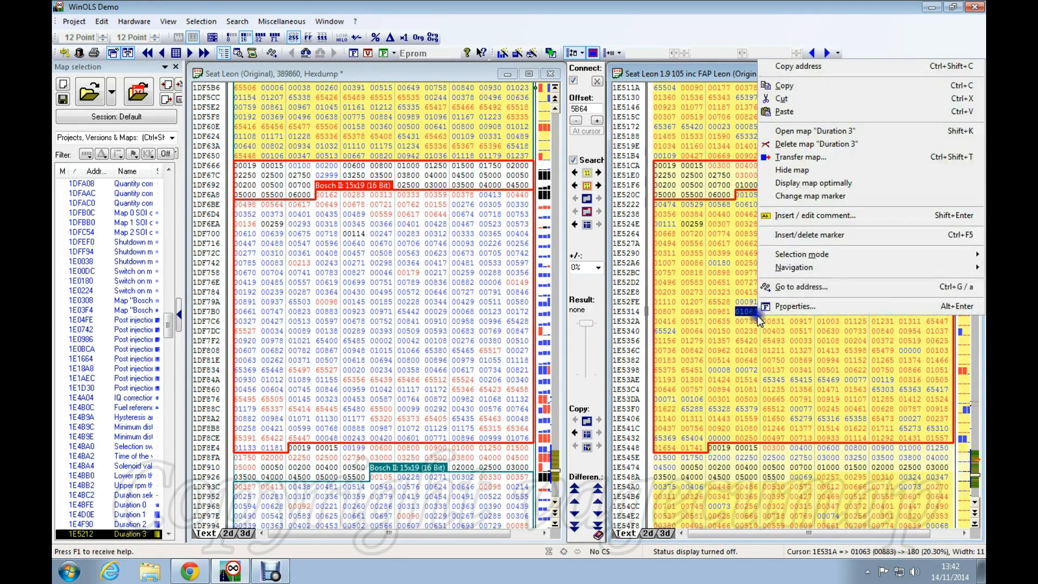
pyautogui.click(822, 161)
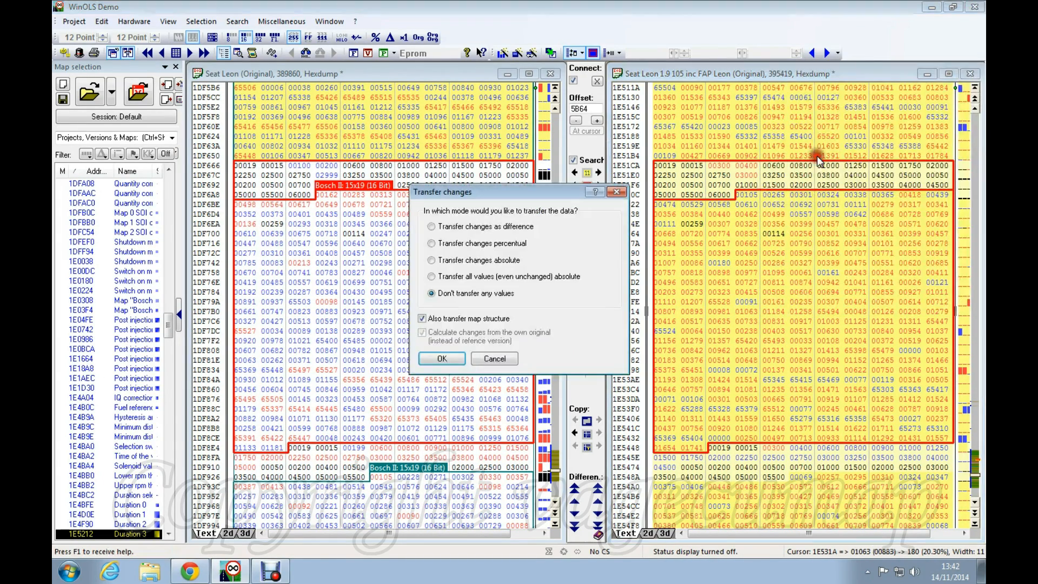
pyautogui.click(442, 359)
# Transfer the Duration 4 map structure from 395419 to the last 15x19 duration map in 389860, without values.
pyautogui.scroll(-3, 728, 284)
pyautogui.scroll(-7, 723, 287)
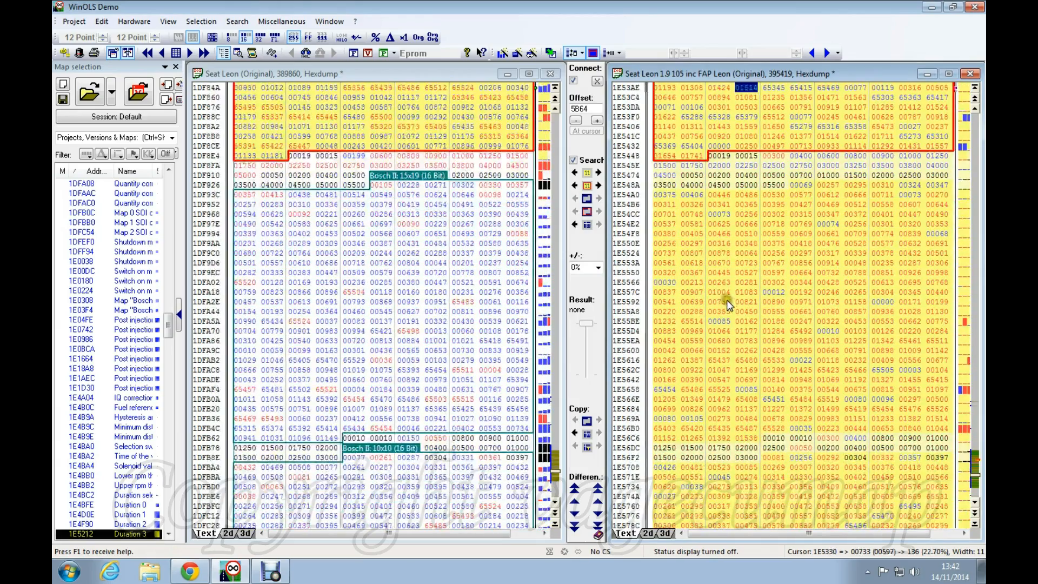
pyautogui.click(721, 292)
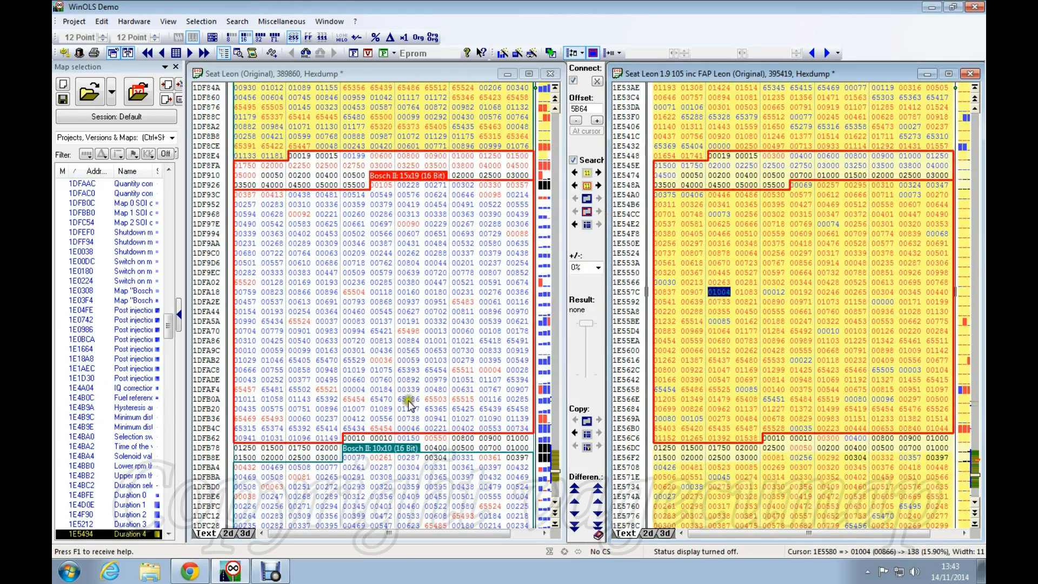
pyautogui.rightClick(791, 327)
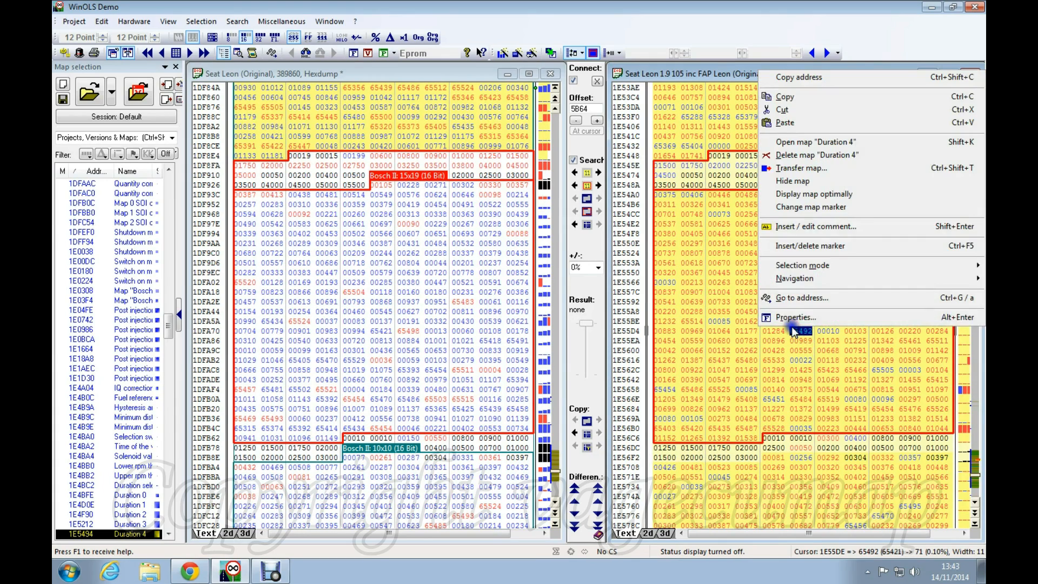
pyautogui.click(800, 168)
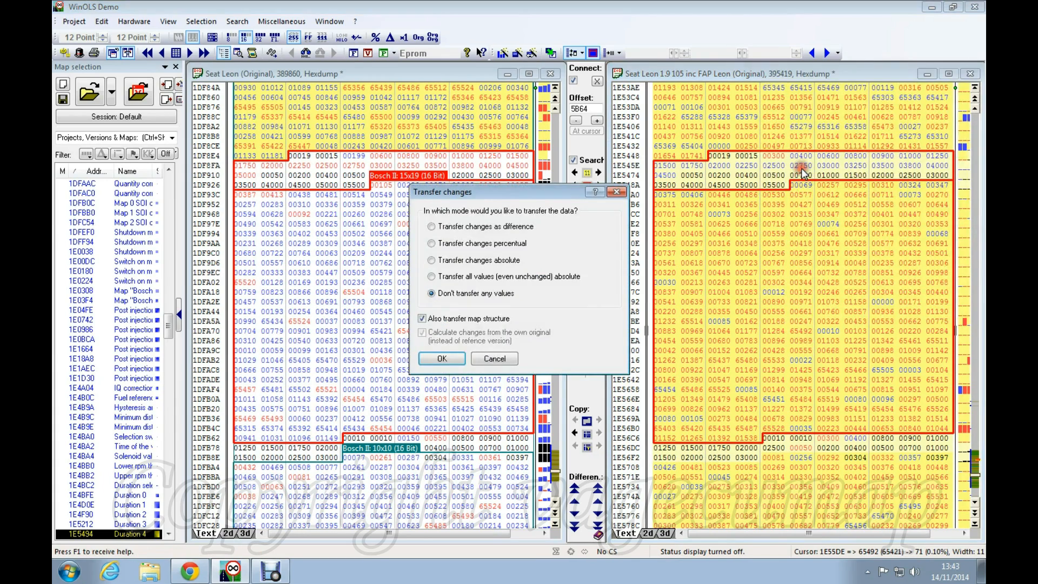
pyautogui.click(442, 359)
# Transfer the Duration 5 map structure to the matching 10x10 map in 389860 without values, declining all alternative axis values from another offset.
pyautogui.scroll(-2, 650, 345)
pyautogui.scroll(-5, 742, 297)
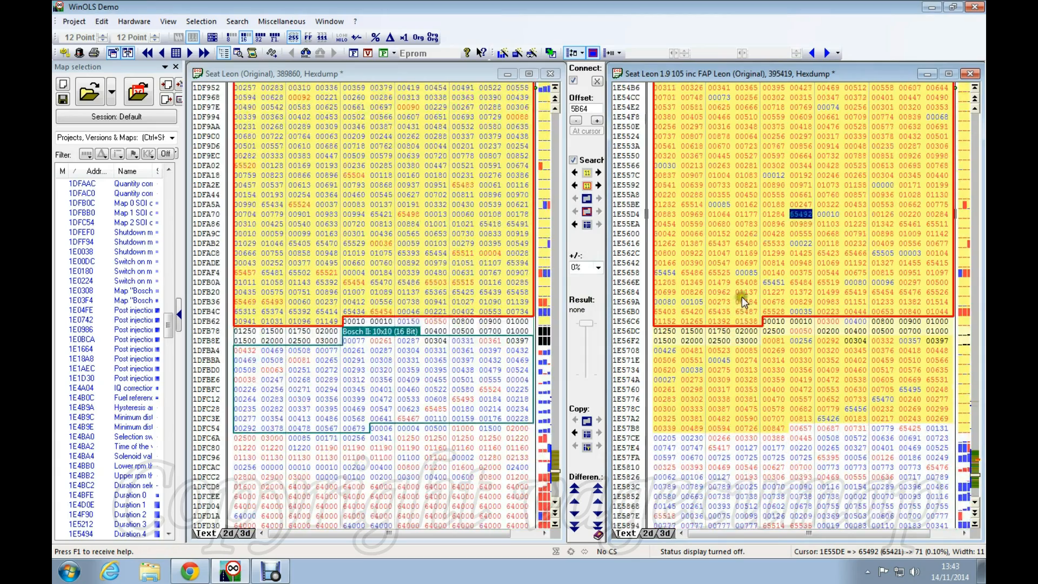
pyautogui.click(744, 293)
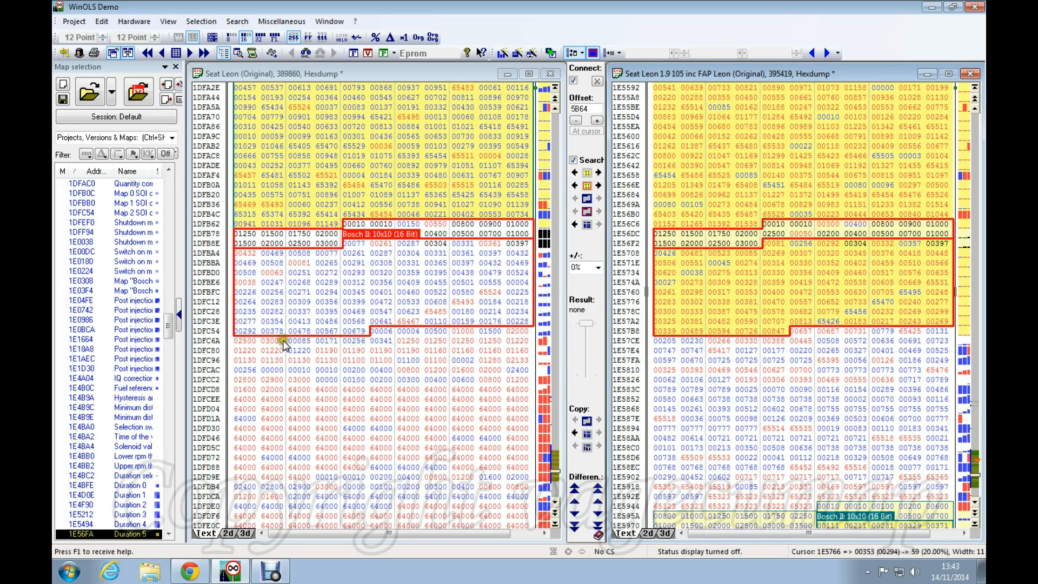
pyautogui.rightClick(717, 287)
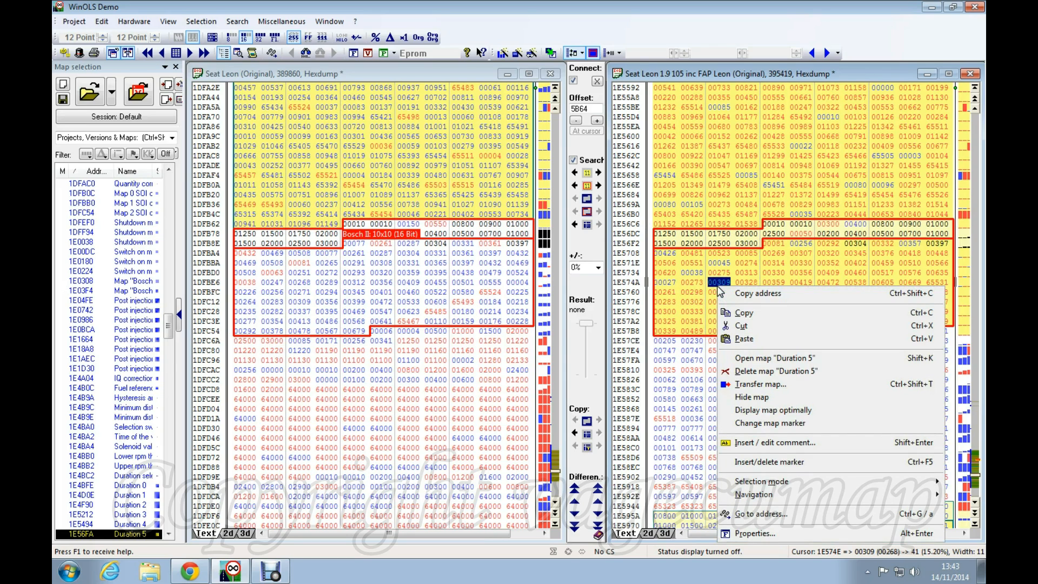
pyautogui.click(751, 385)
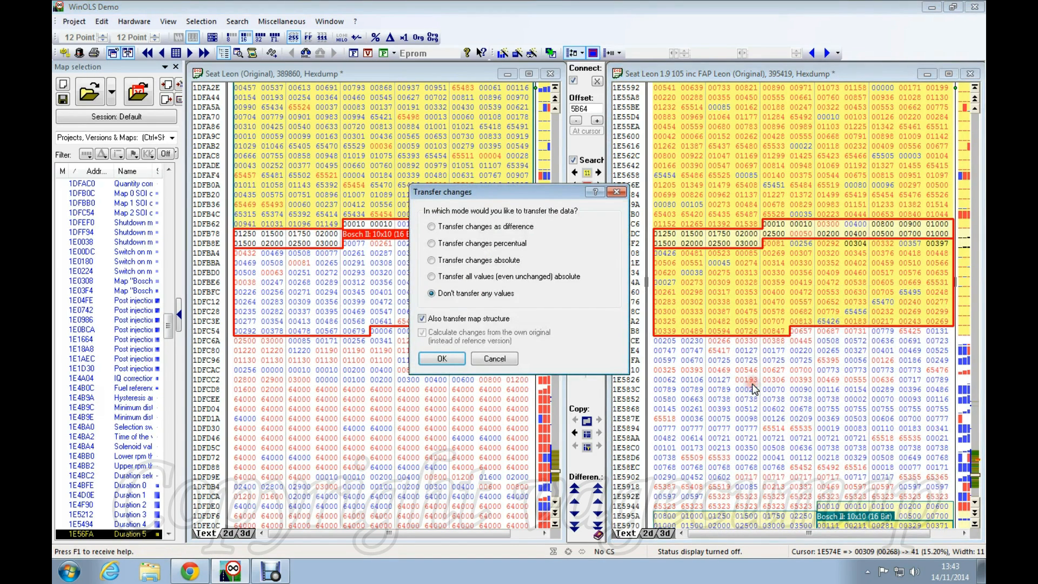
pyautogui.click(441, 359)
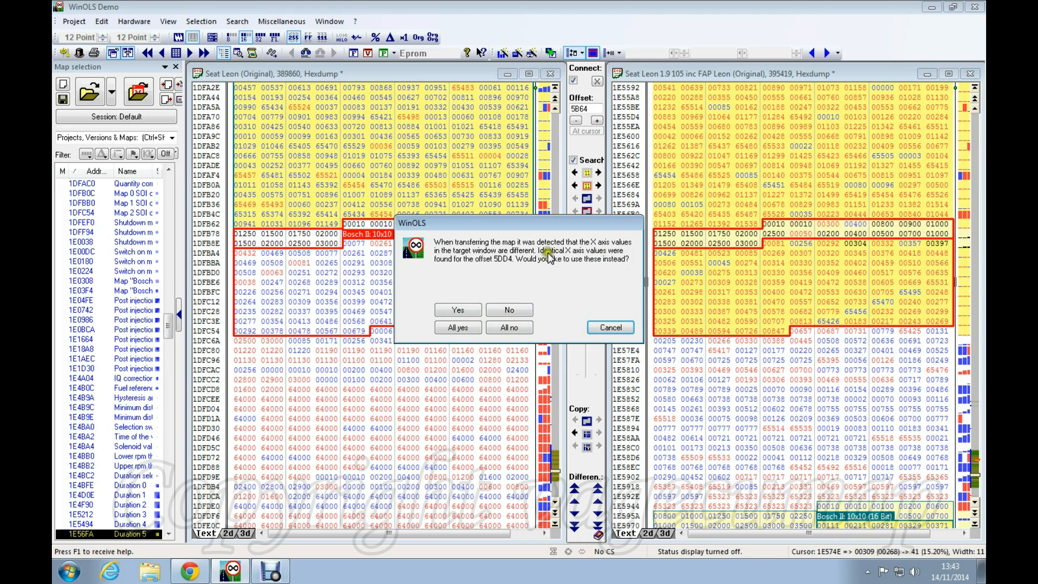
pyautogui.click(509, 328)
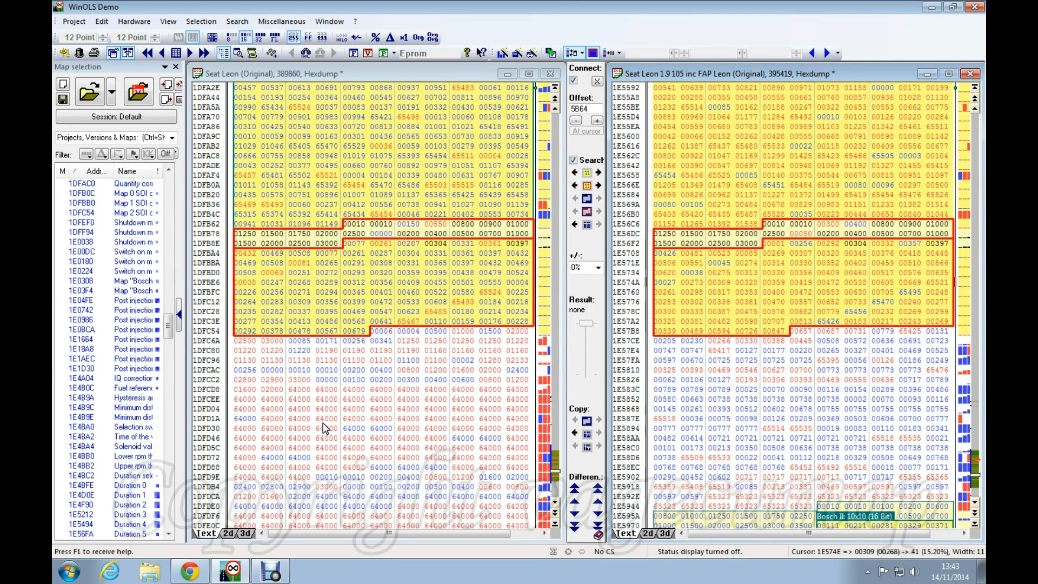
# Compare the transferred Duration 5 and Duration 4 maps between the 389860 and 395419 hexdumps.
pyautogui.click(435, 273)
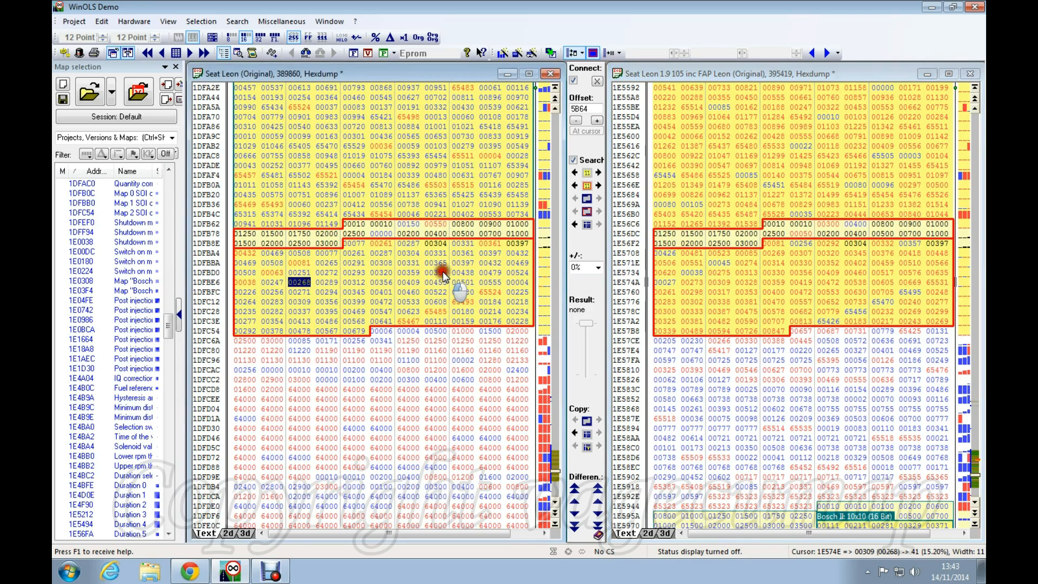
pyautogui.click(768, 288)
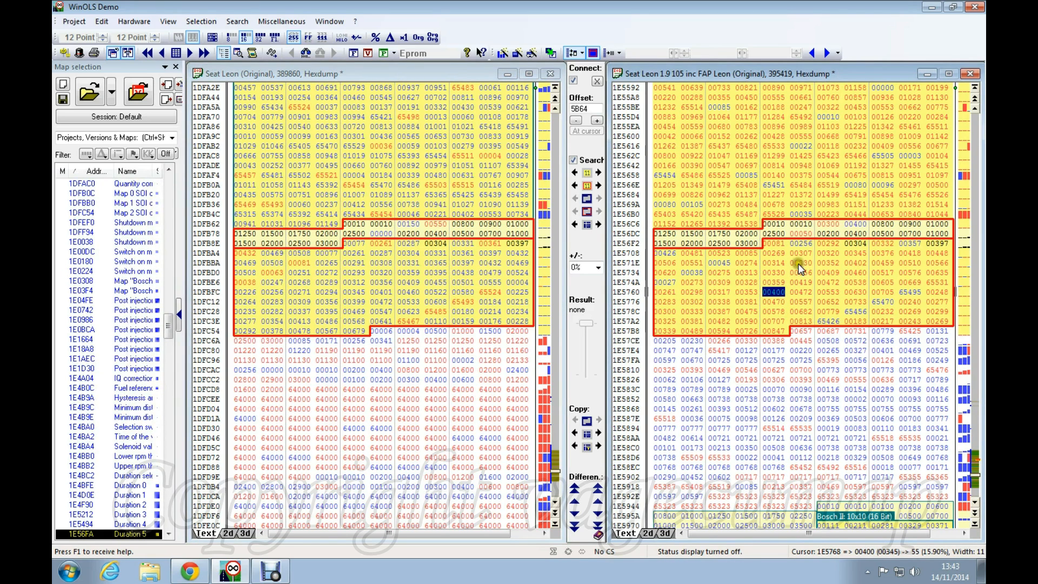
pyautogui.click(777, 282)
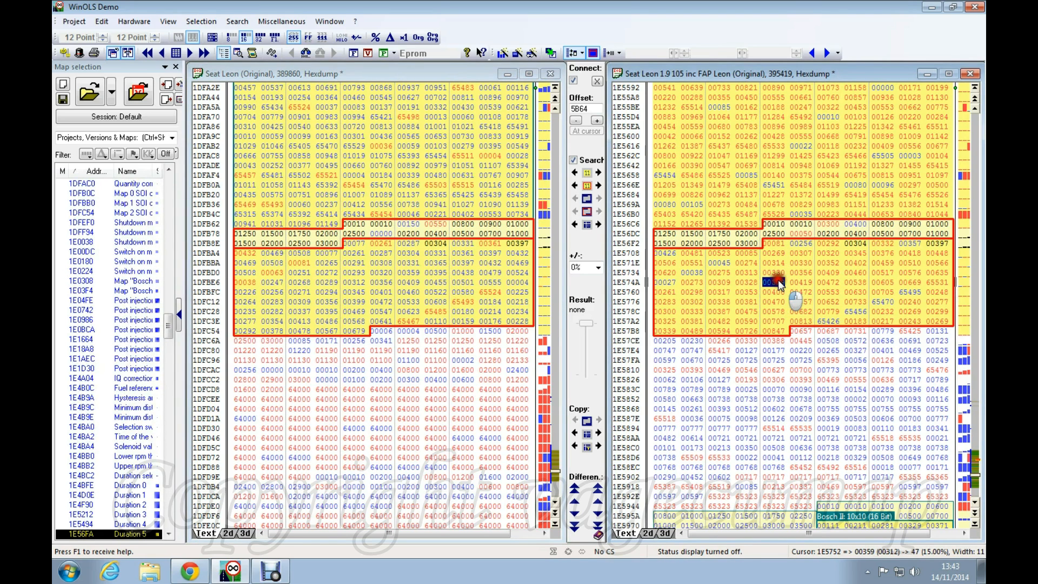
pyautogui.click(328, 282)
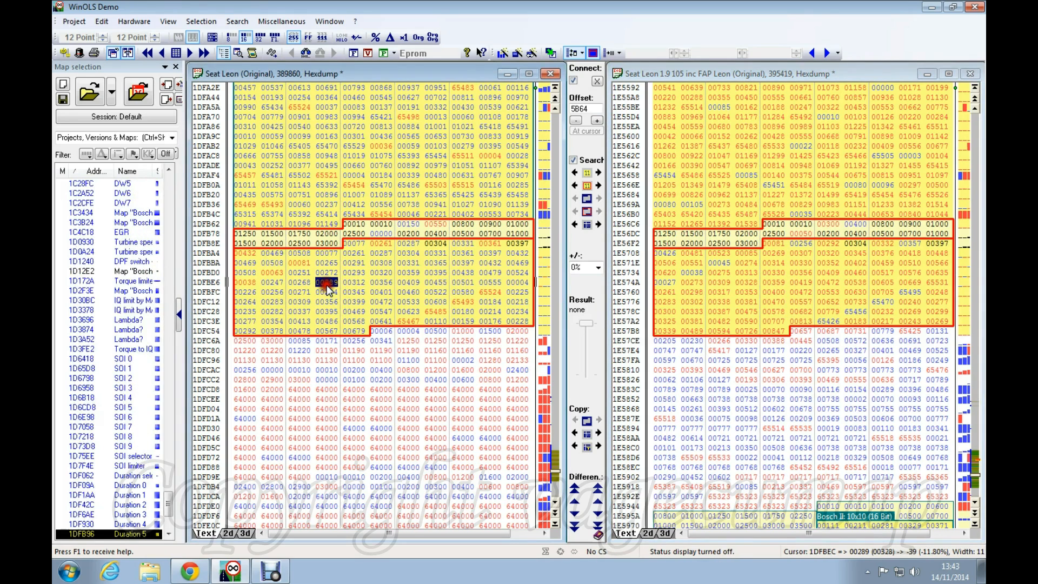
pyautogui.click(816, 268)
pyautogui.click(802, 138)
pyautogui.click(463, 148)
pyautogui.click(780, 180)
pyautogui.click(793, 275)
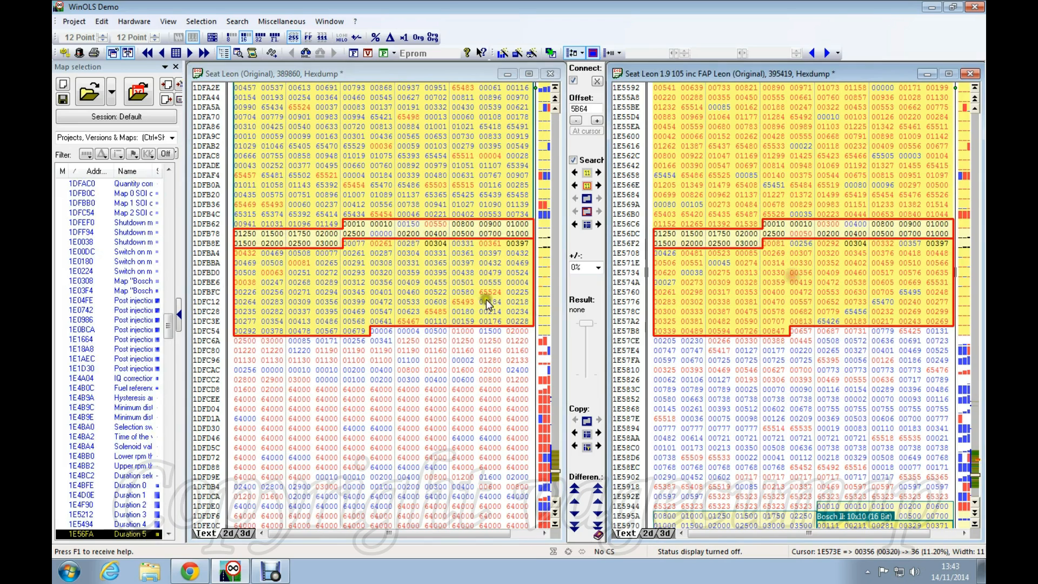
pyautogui.click(468, 295)
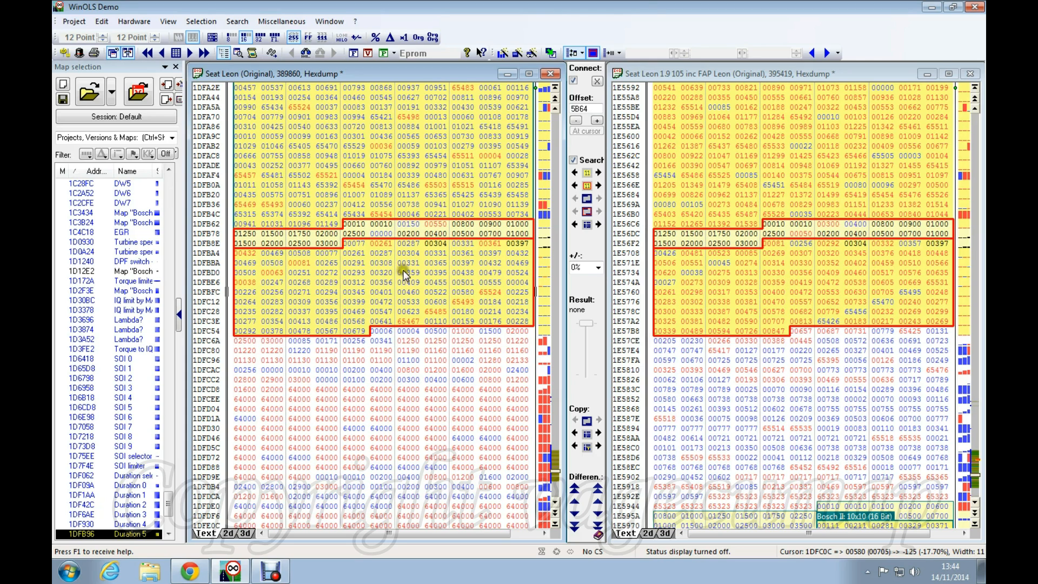
pyautogui.click(765, 184)
pyautogui.click(436, 165)
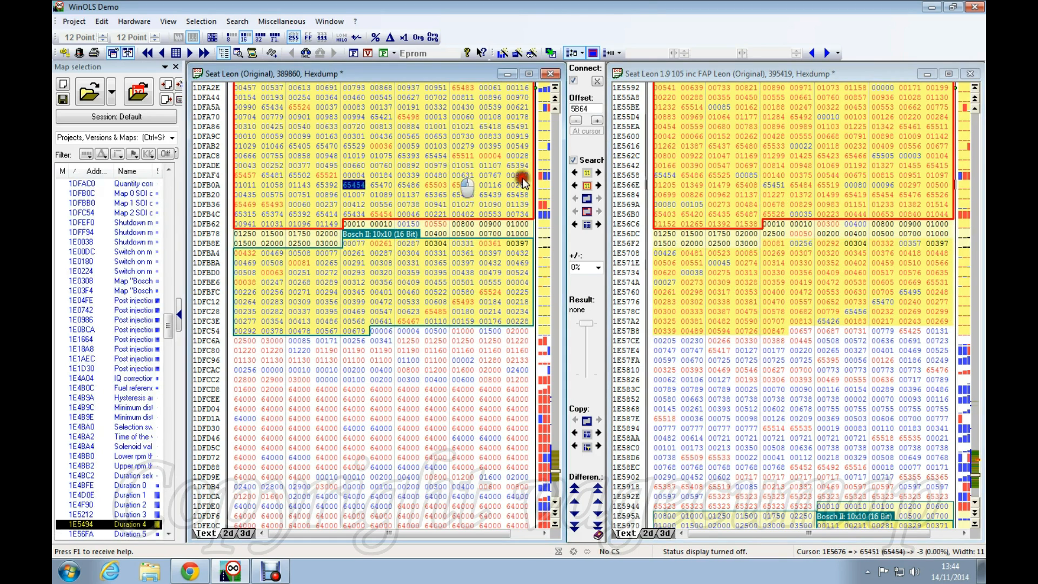
# Compare the transferred duration maps in 389860 with those in 395419, going back from Duration 4 to Duration 1.
pyautogui.click(697, 163)
pyautogui.click(518, 158)
pyautogui.click(673, 232)
pyautogui.scroll(2, 673, 233)
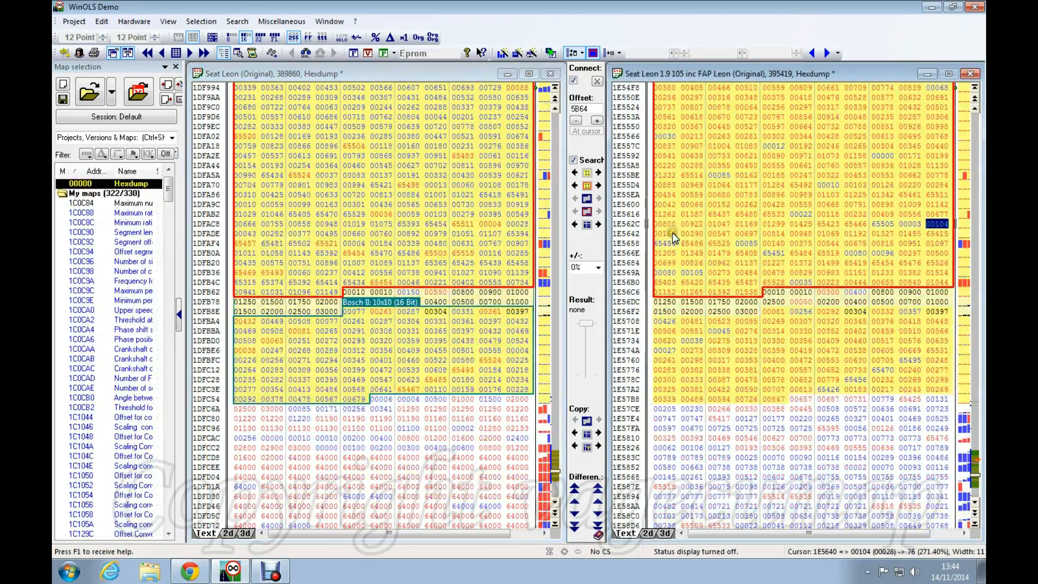
pyautogui.scroll(6, 746, 216)
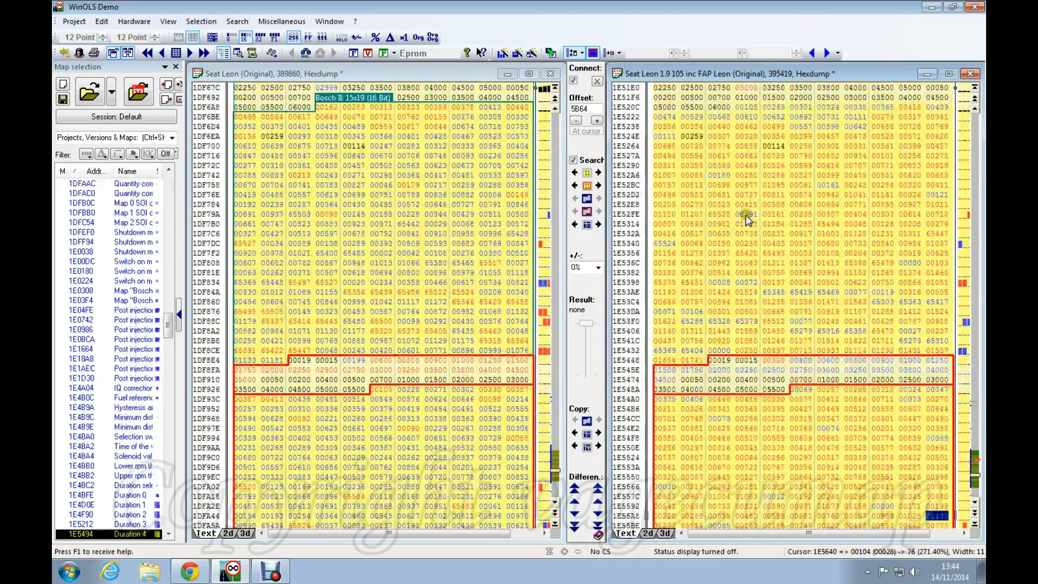
pyautogui.scroll(7, 744, 215)
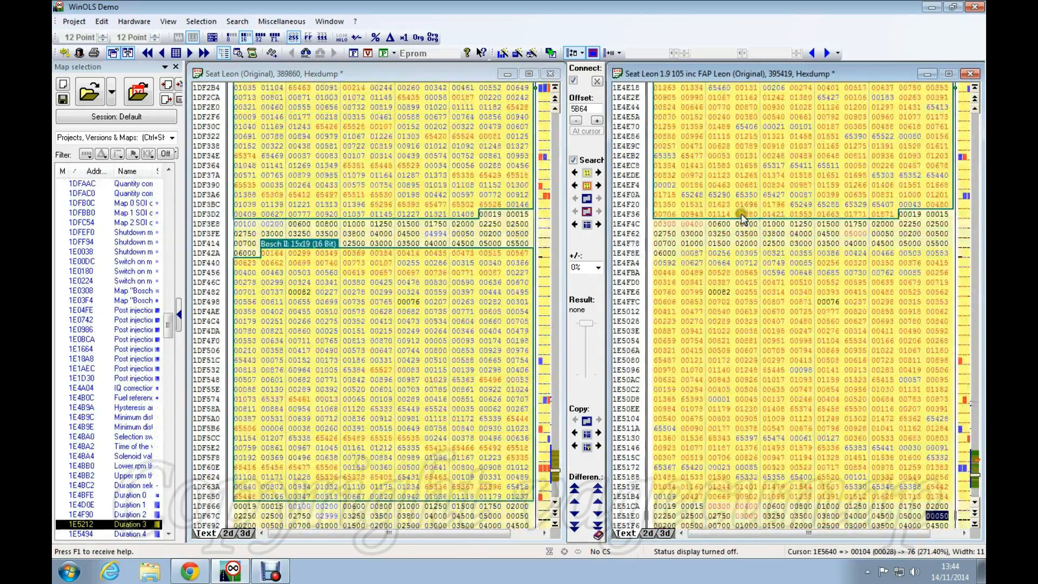
pyautogui.scroll(5, 741, 212)
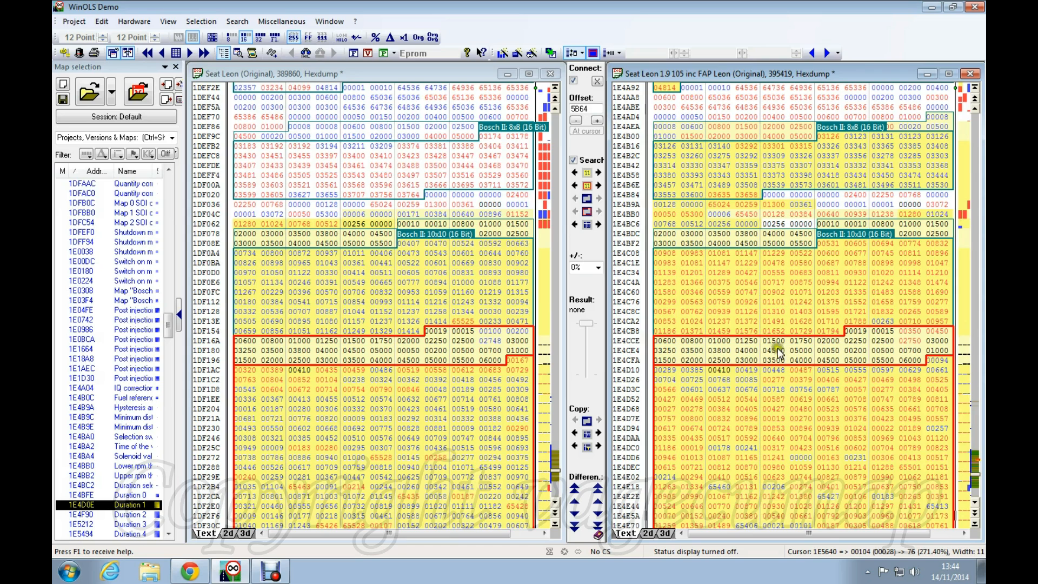
# Compare the Duration 0 map and the duration selector just before it between 389860 and 395419.
pyautogui.click(828, 262)
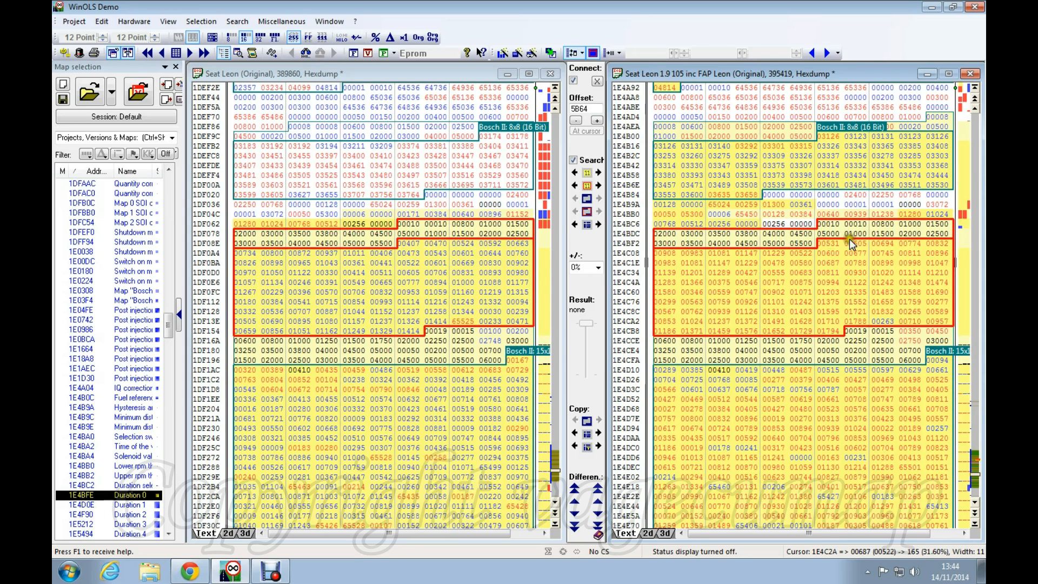
pyautogui.moveTo(328, 292); pyautogui.dragTo(327, 286)
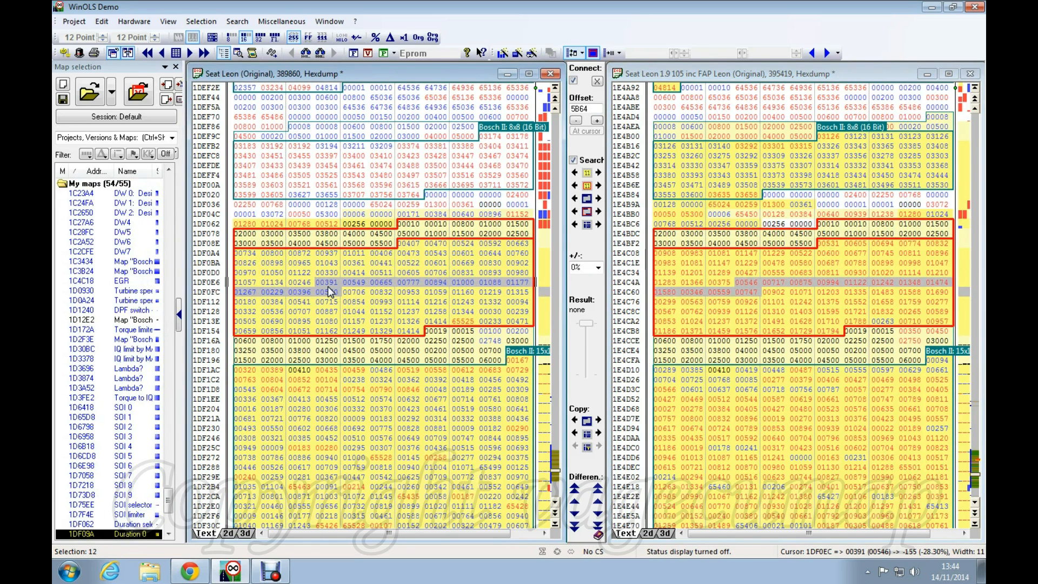
pyautogui.click(326, 286)
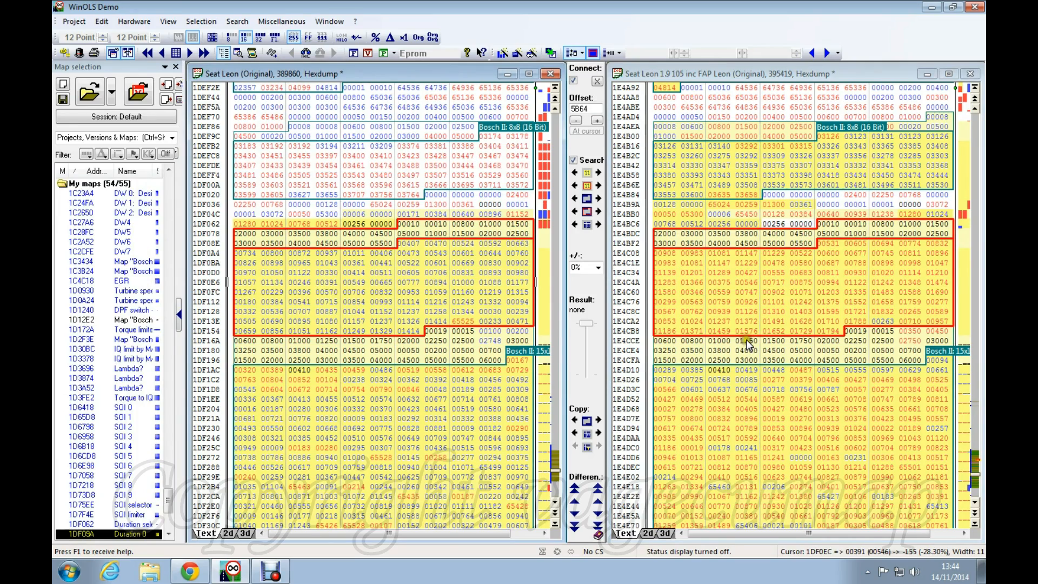
pyautogui.scroll(-2, 742, 322)
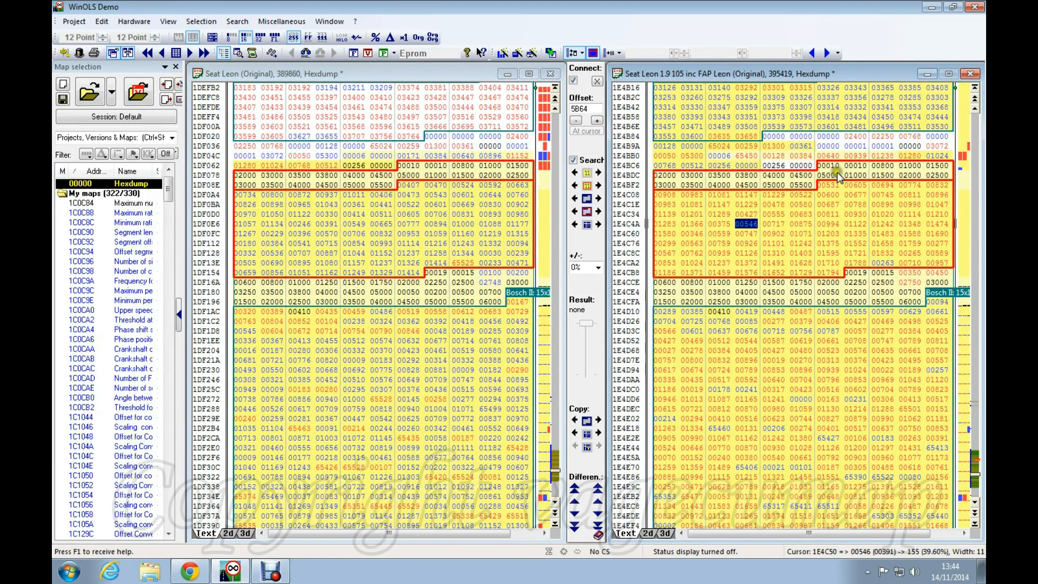
pyautogui.scroll(-1, 832, 176)
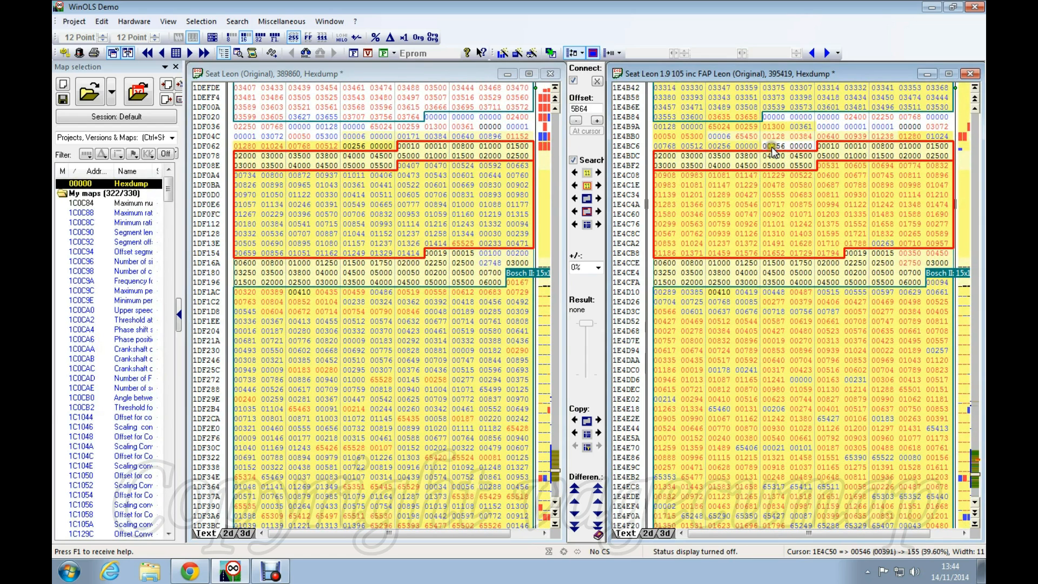
pyautogui.click(354, 146)
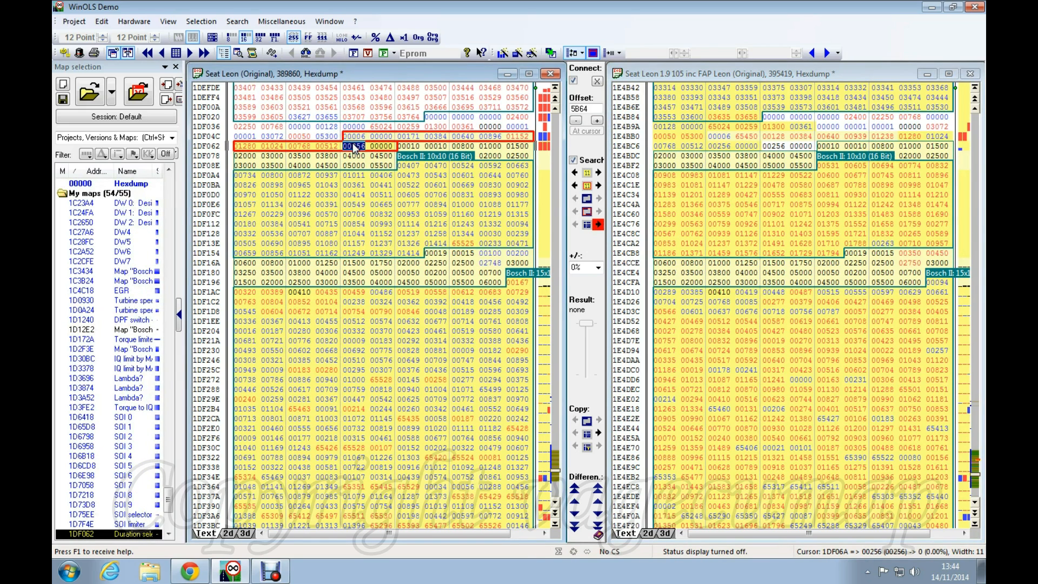
# Transfer the whole Duration 0 to Duration 5 block from 395419 to 389860, with all values (even unchanged) absolute and the map structure.
pyautogui.click(829, 144)
pyautogui.moveTo(825, 149); pyautogui.dragTo(826, 277)
pyautogui.moveTo(807, 340); pyautogui.dragTo(782, 360)
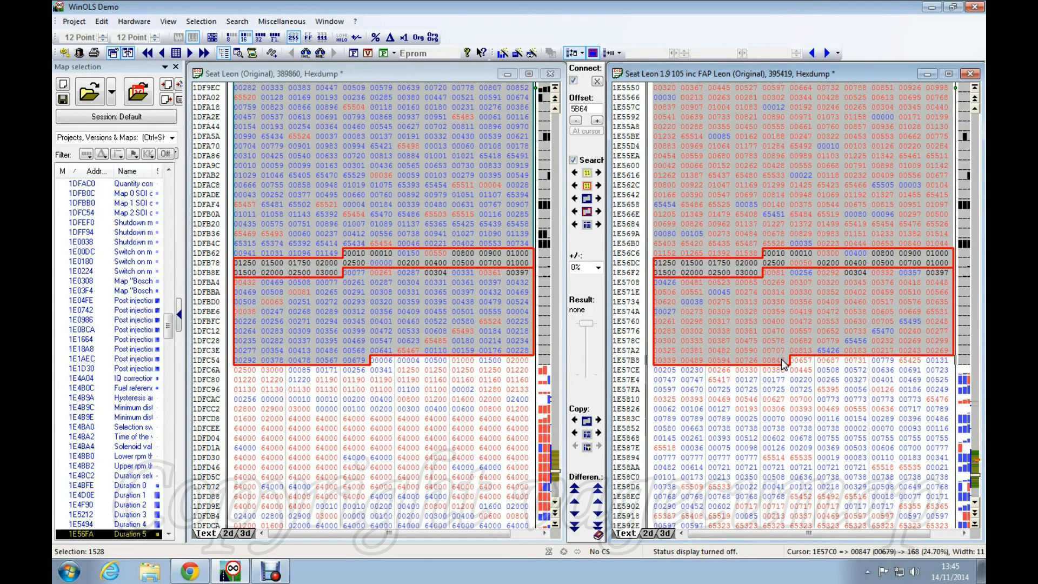
pyautogui.rightClick(780, 359)
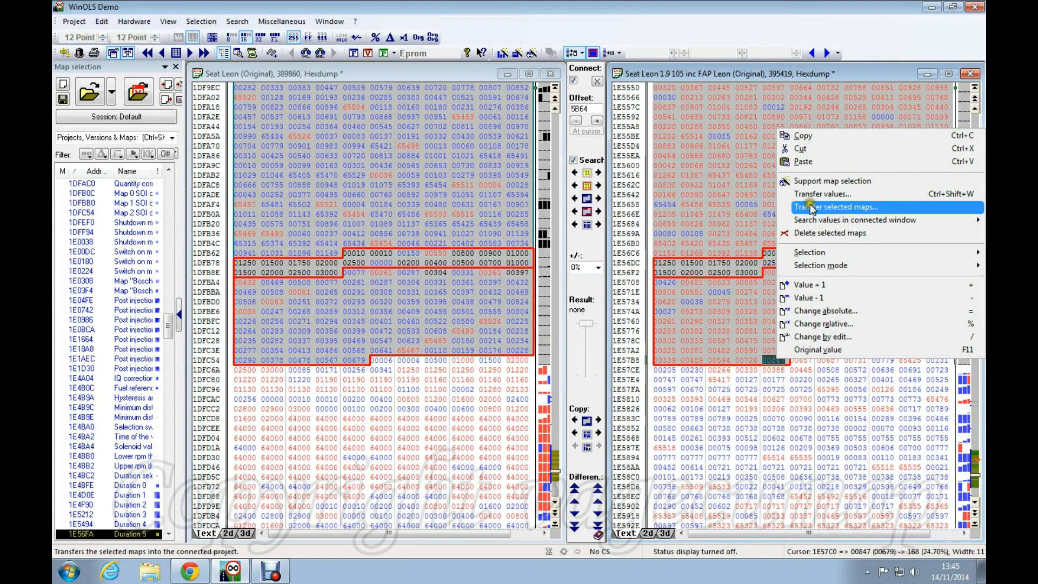
pyautogui.click(835, 206)
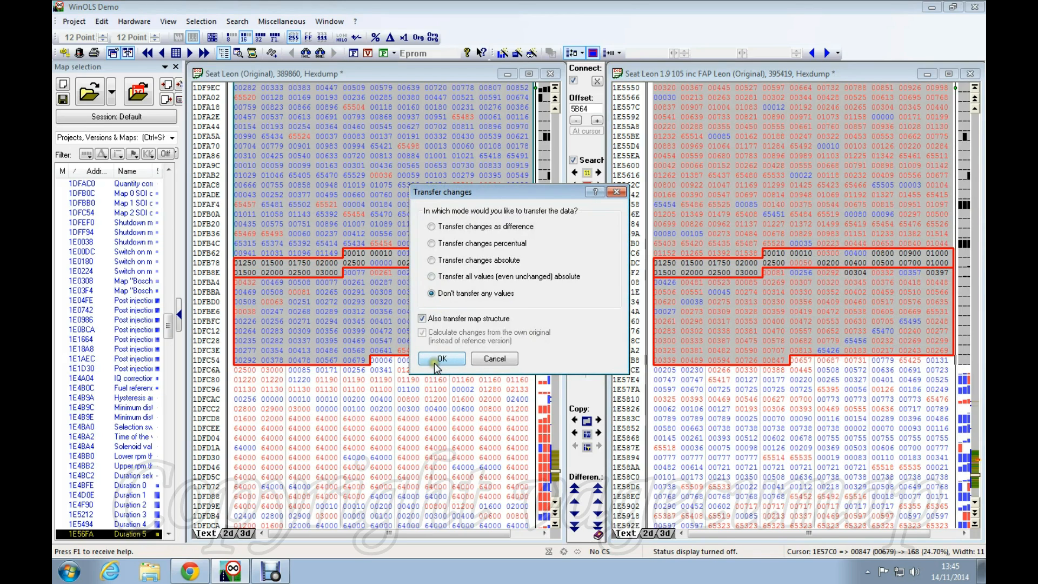
pyautogui.click(432, 276)
pyautogui.click(446, 358)
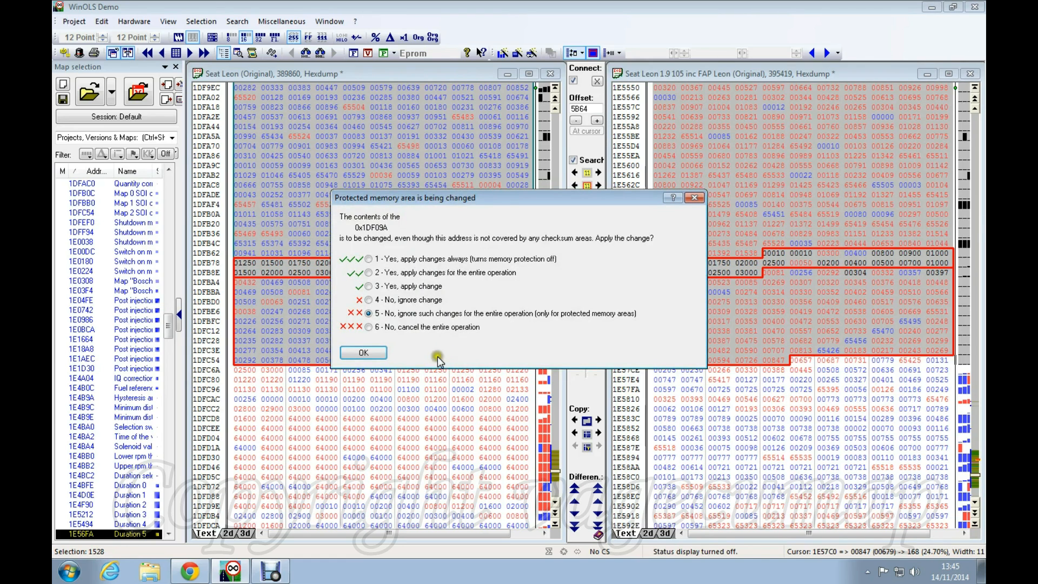
# Always apply changes to the protected memory area, and decline all alternative X axis values from offset 5DD4.
pyautogui.click(368, 259)
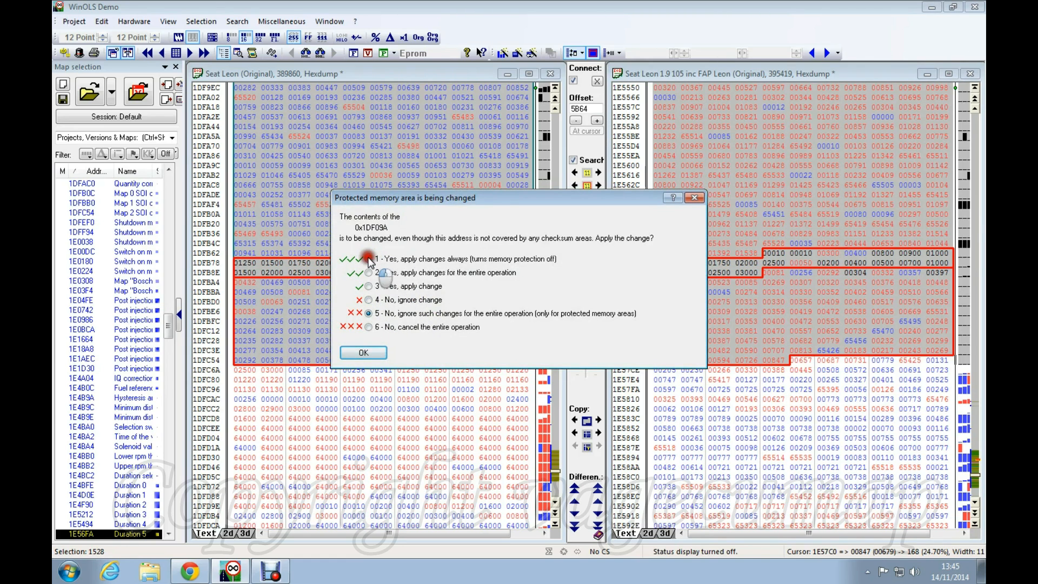
pyautogui.click(364, 352)
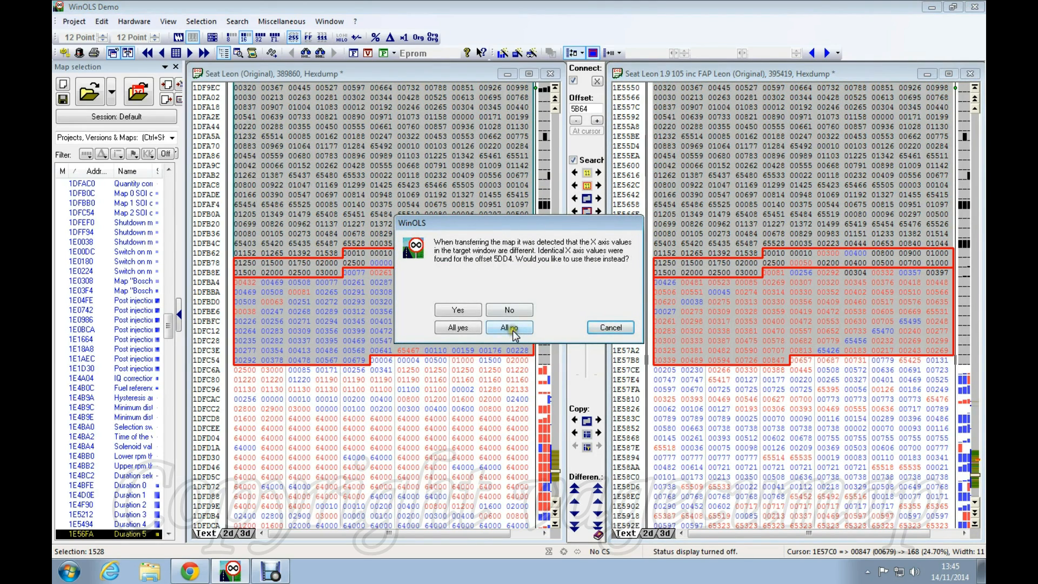
pyautogui.click(509, 327)
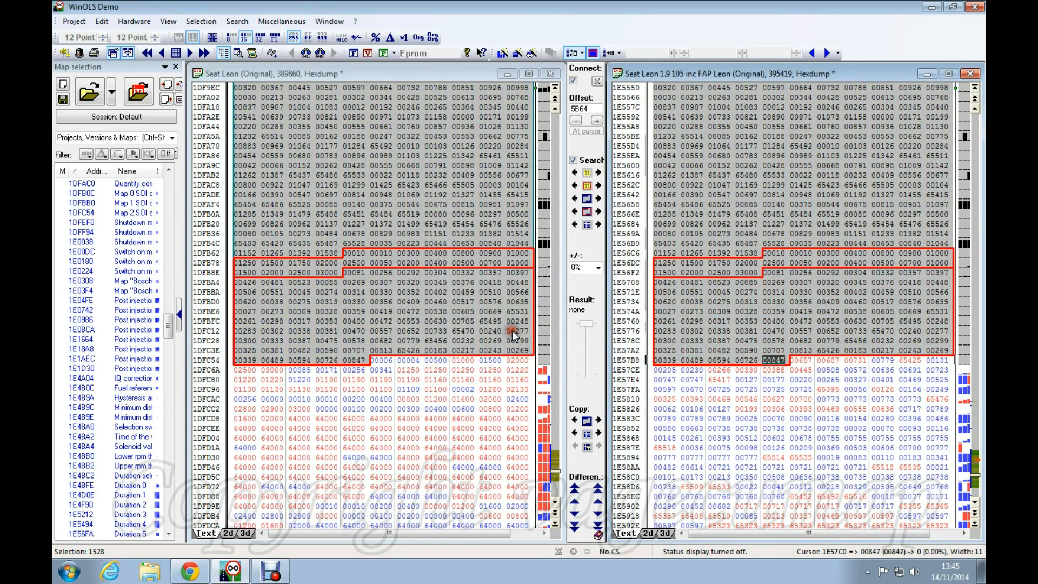
# Check the transferred values in 389860 against 395419, going back from Duration 4 to Duration 0.
pyautogui.click(413, 207)
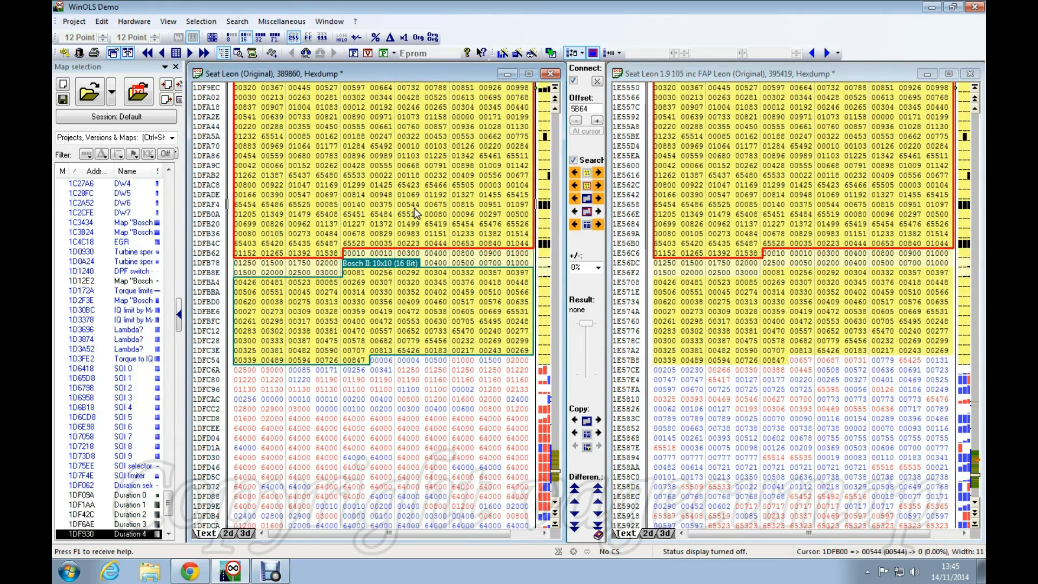
pyautogui.click(664, 273)
pyautogui.scroll(15, 664, 271)
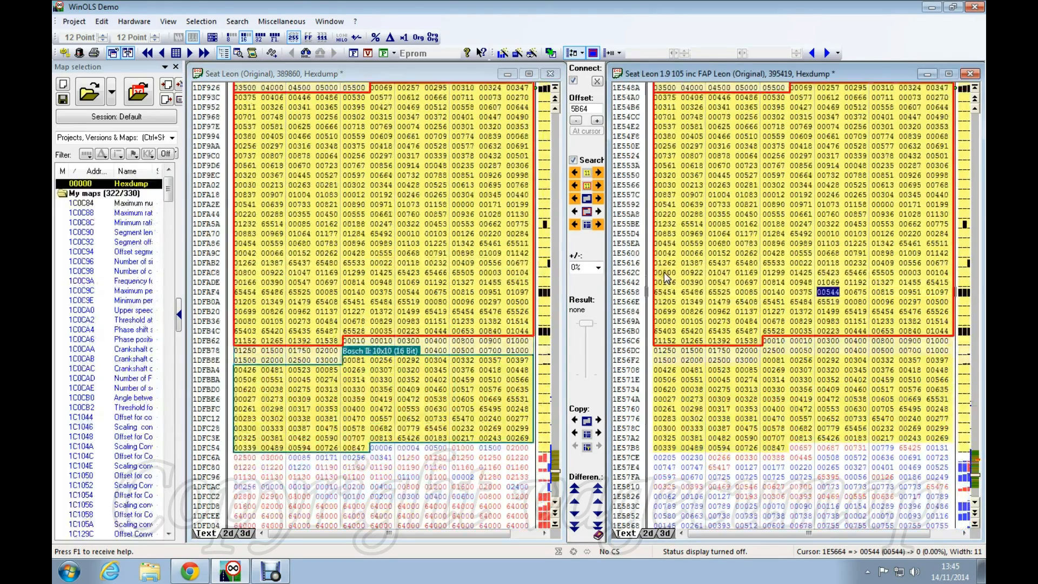
pyautogui.scroll(15, 653, 254)
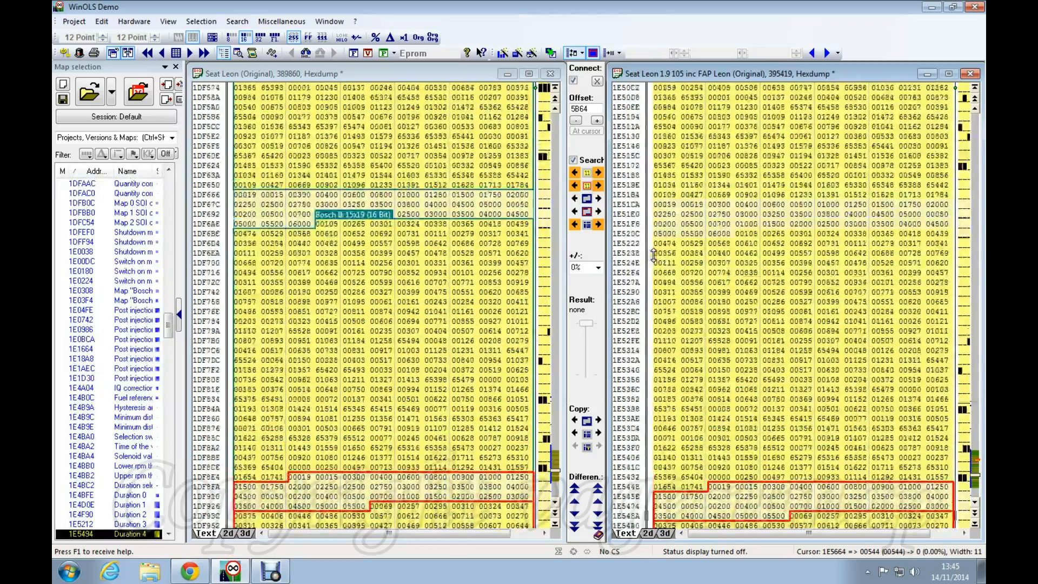
pyautogui.scroll(5, 653, 252)
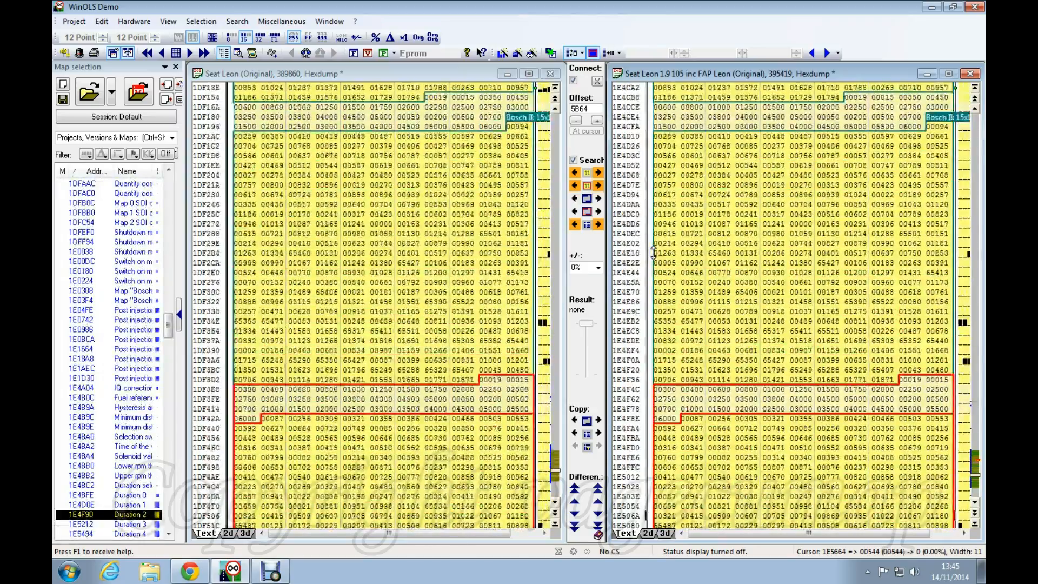
pyautogui.scroll(7, 972, 325)
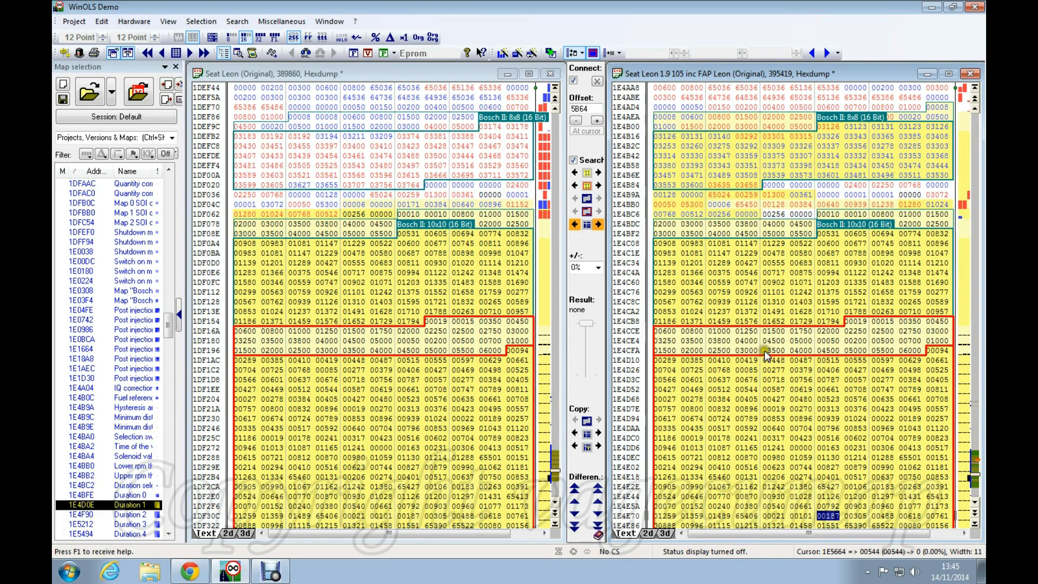
# Compare the Duration 1 and Duration 2 values and axes between the 389860 and 395419 hexdumps.
pyautogui.scroll(-9, 768, 356)
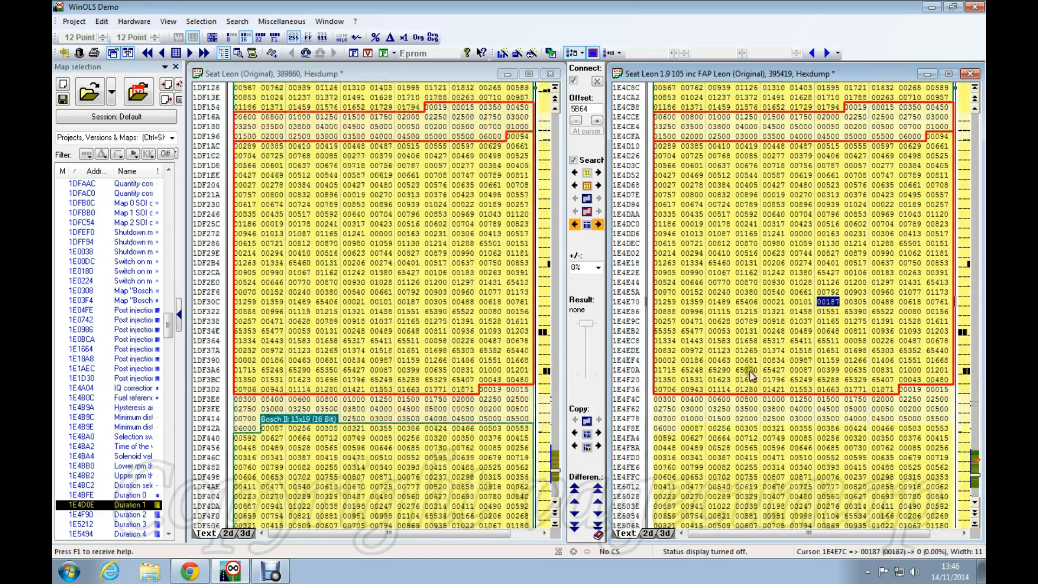
pyautogui.scroll(-1, 729, 377)
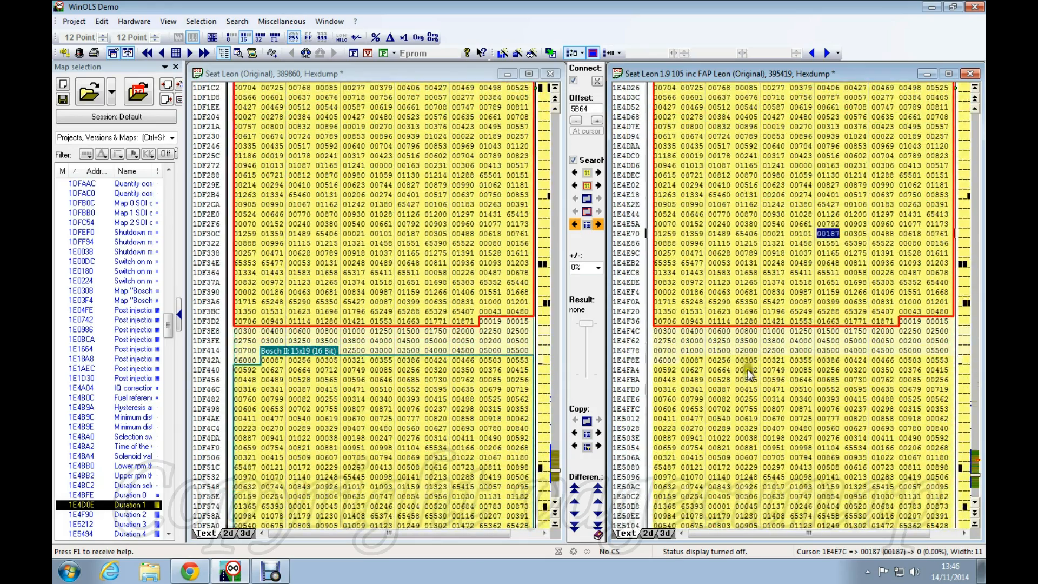
pyautogui.scroll(-2, 751, 382)
pyautogui.scroll(-4, 751, 383)
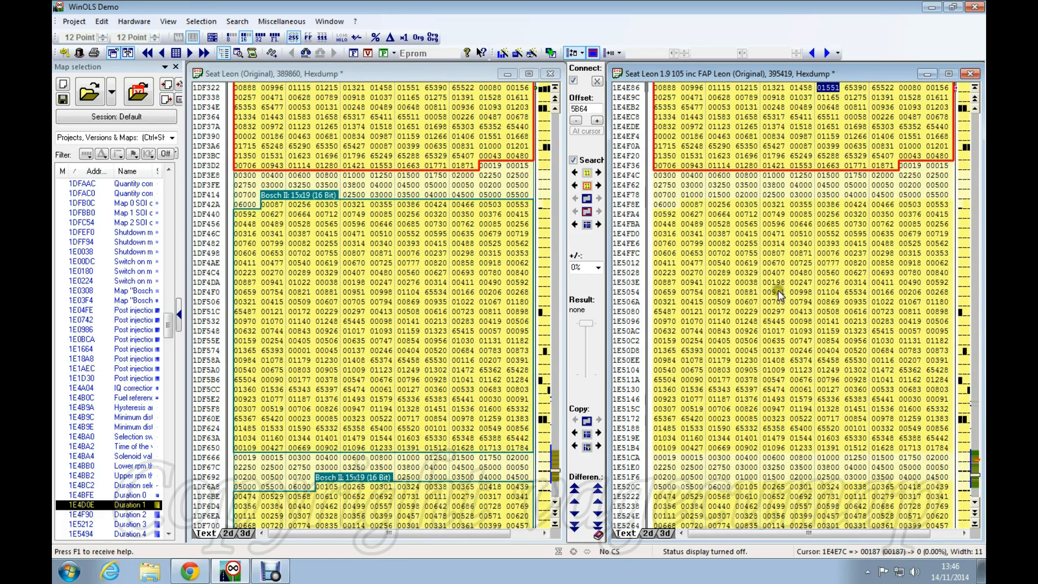
pyautogui.click(775, 282)
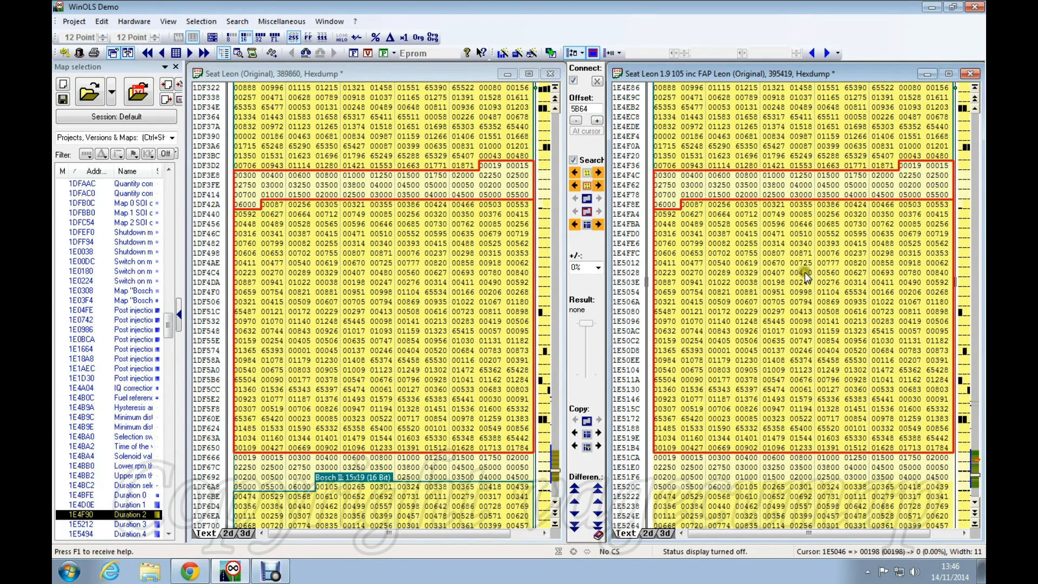
pyautogui.click(305, 331)
pyautogui.click(827, 302)
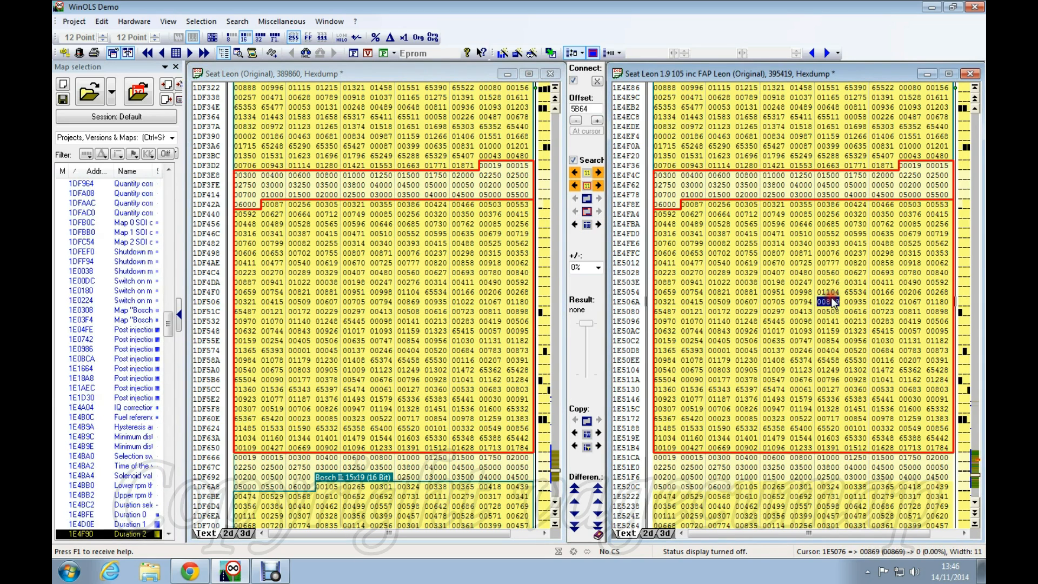
# Review the transferred values from Duration 2 through Duration 5 in both hexdumps, and return to Duration 3.
pyautogui.scroll(-2, 830, 297)
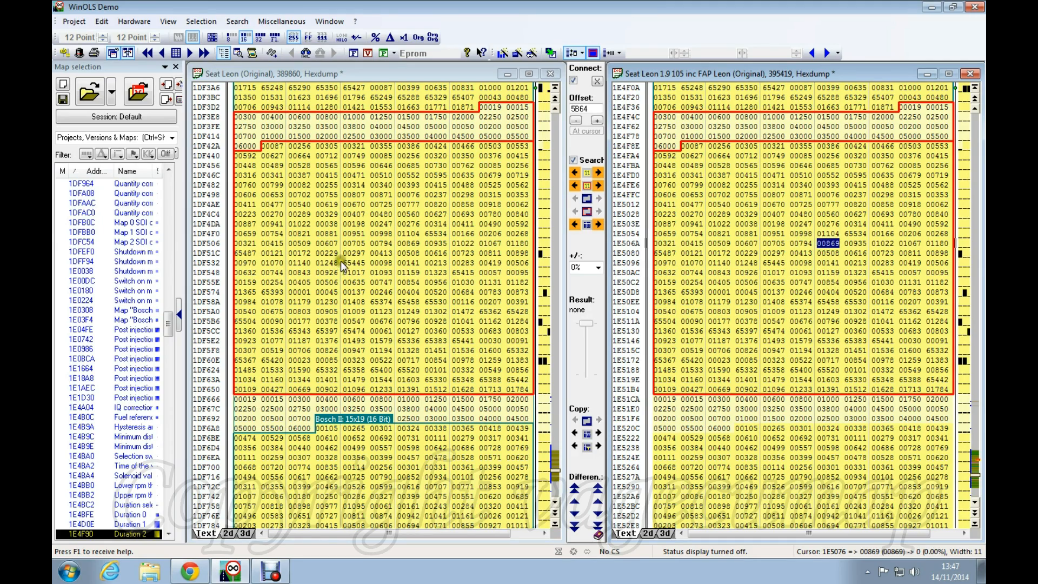
pyautogui.scroll(-7, 793, 236)
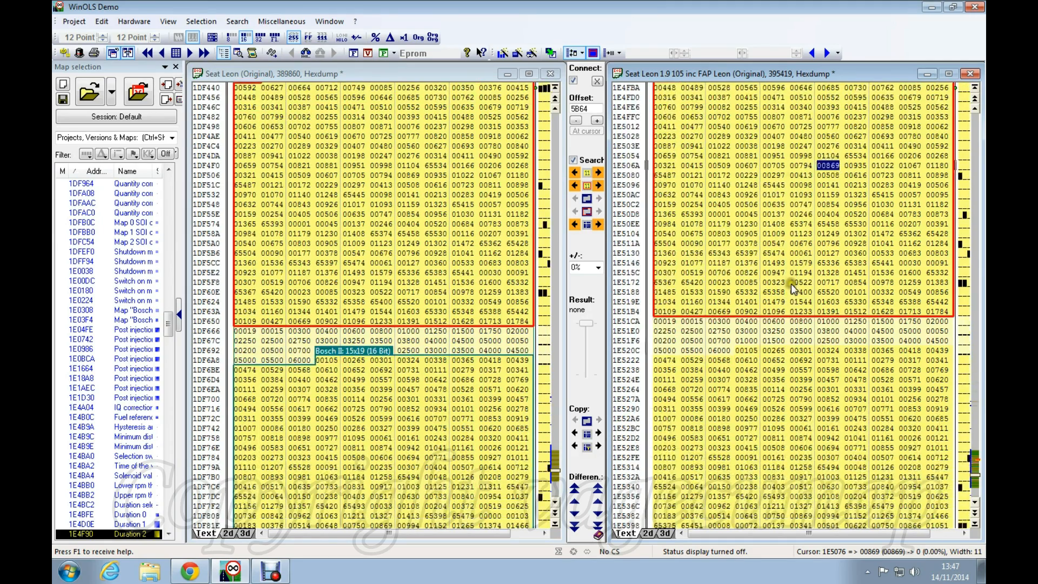
pyautogui.scroll(-9, 773, 371)
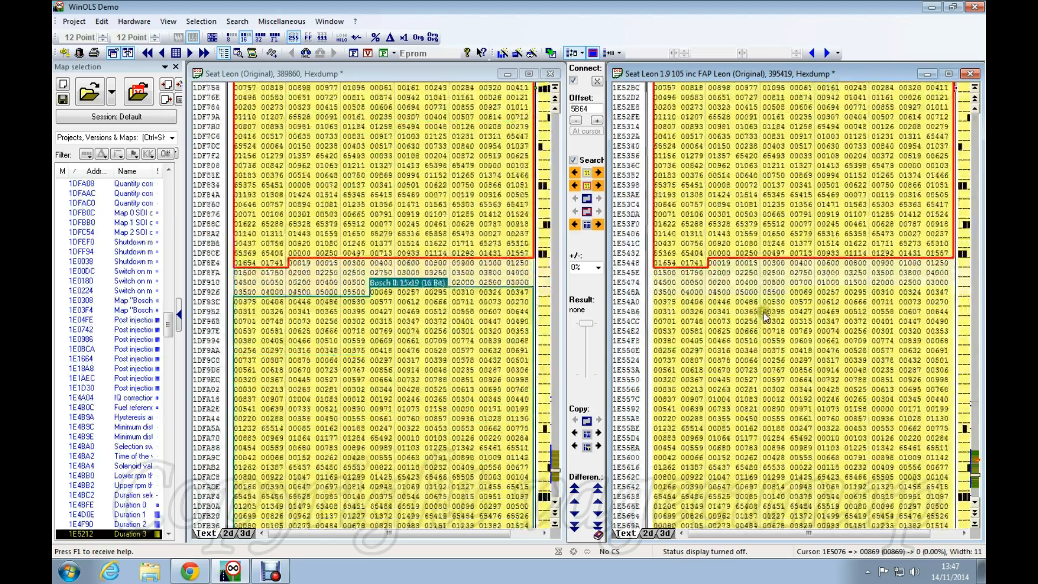
pyautogui.scroll(-9, 771, 276)
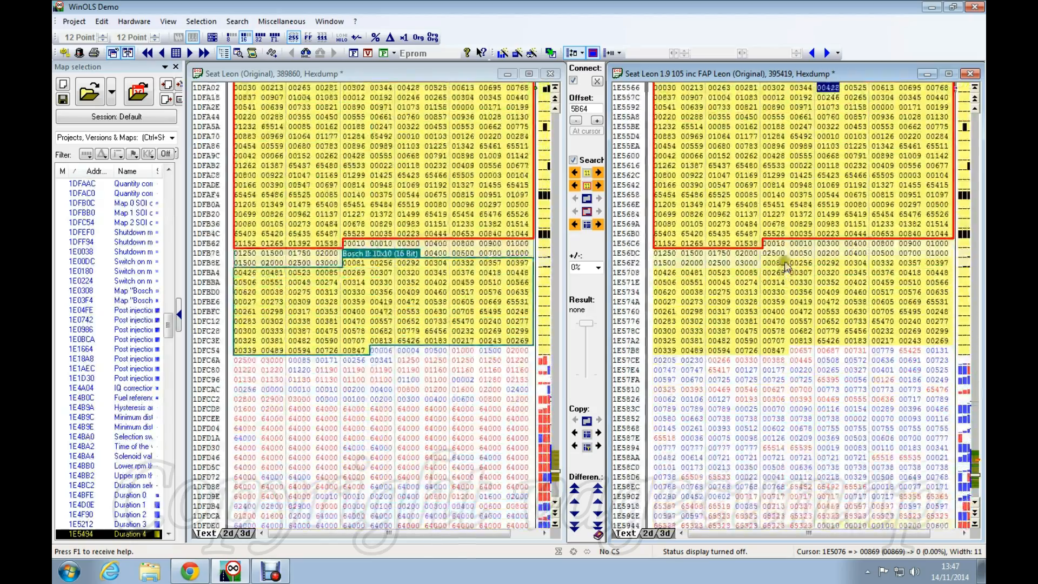
pyautogui.scroll(12, 783, 247)
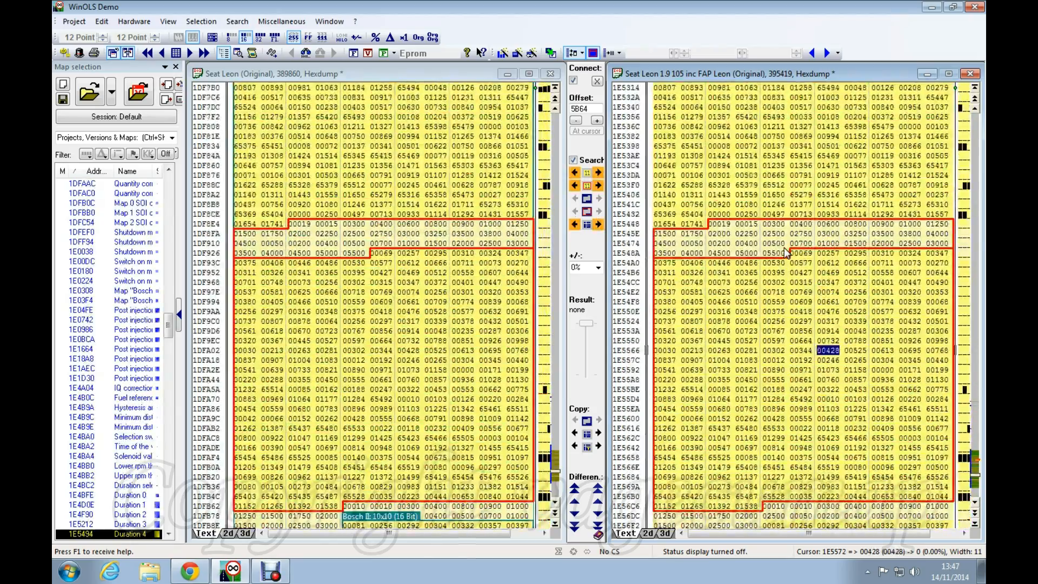
pyautogui.scroll(5, 784, 247)
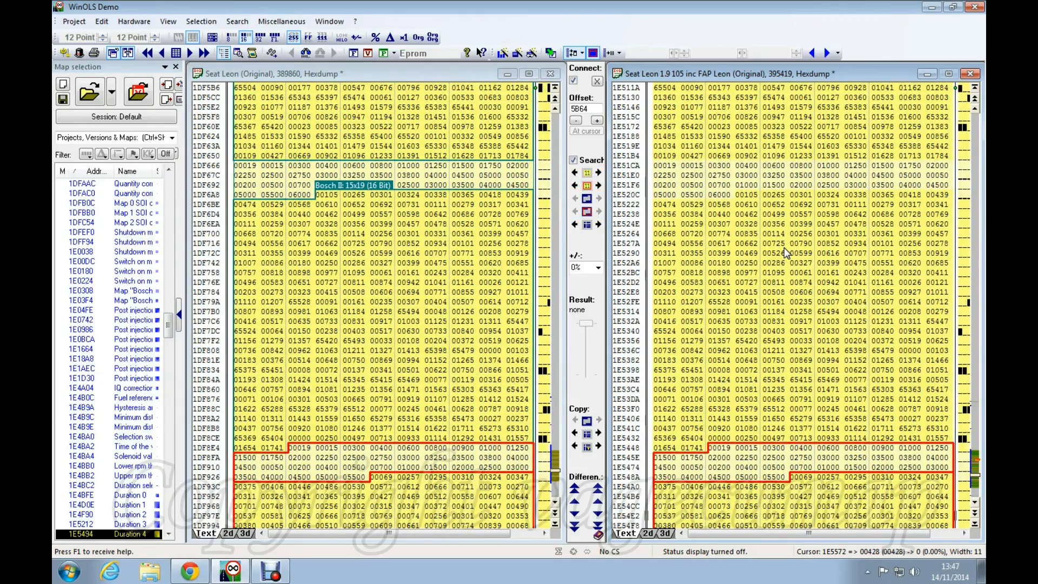